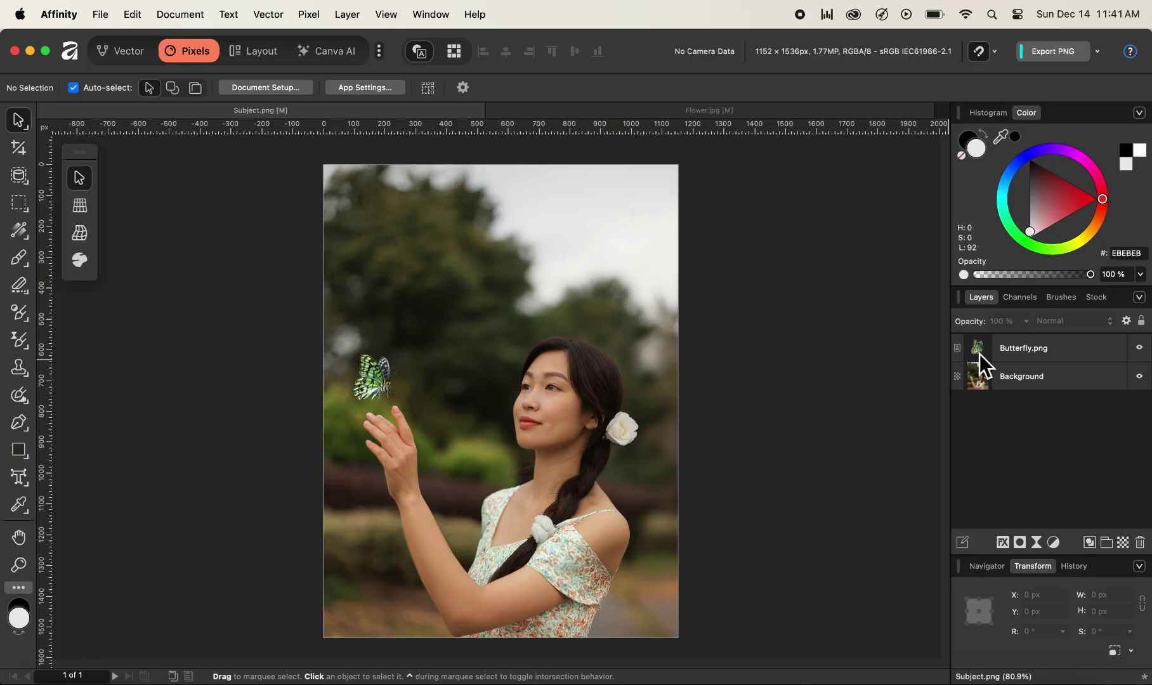
Step: Select the butterfly layer, zoomed in on the canvas, and scale it proportionally from its side edge to about 188 px wide
double_click(980, 354)
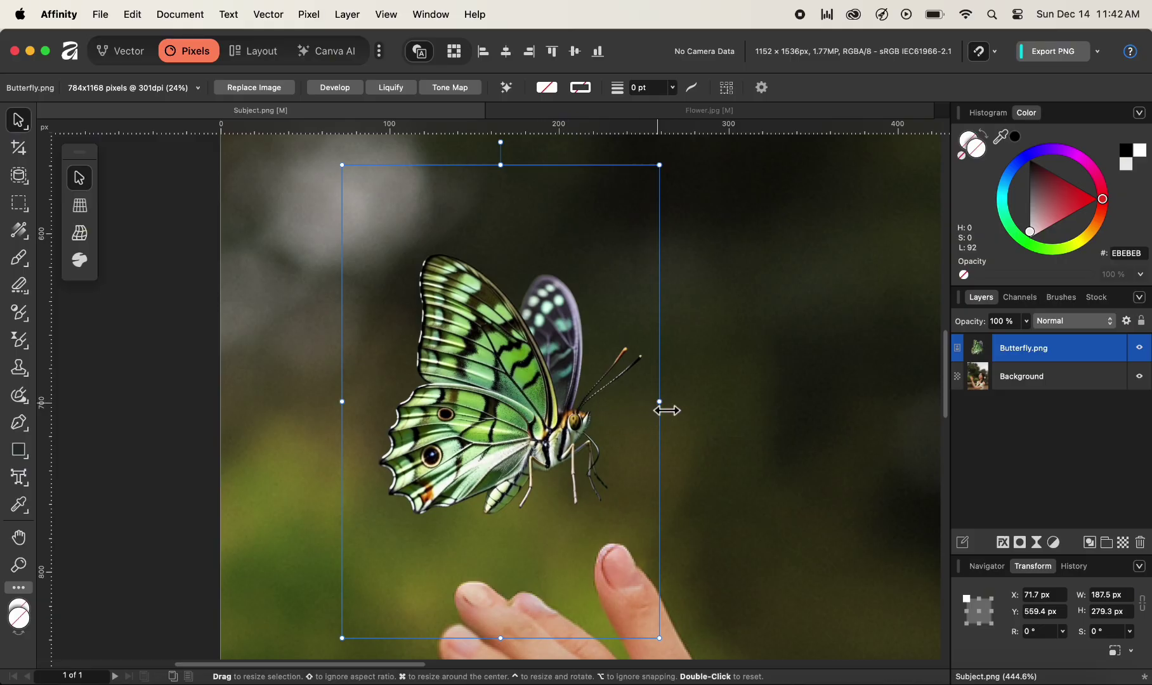
drag(665, 410, 866, 401)
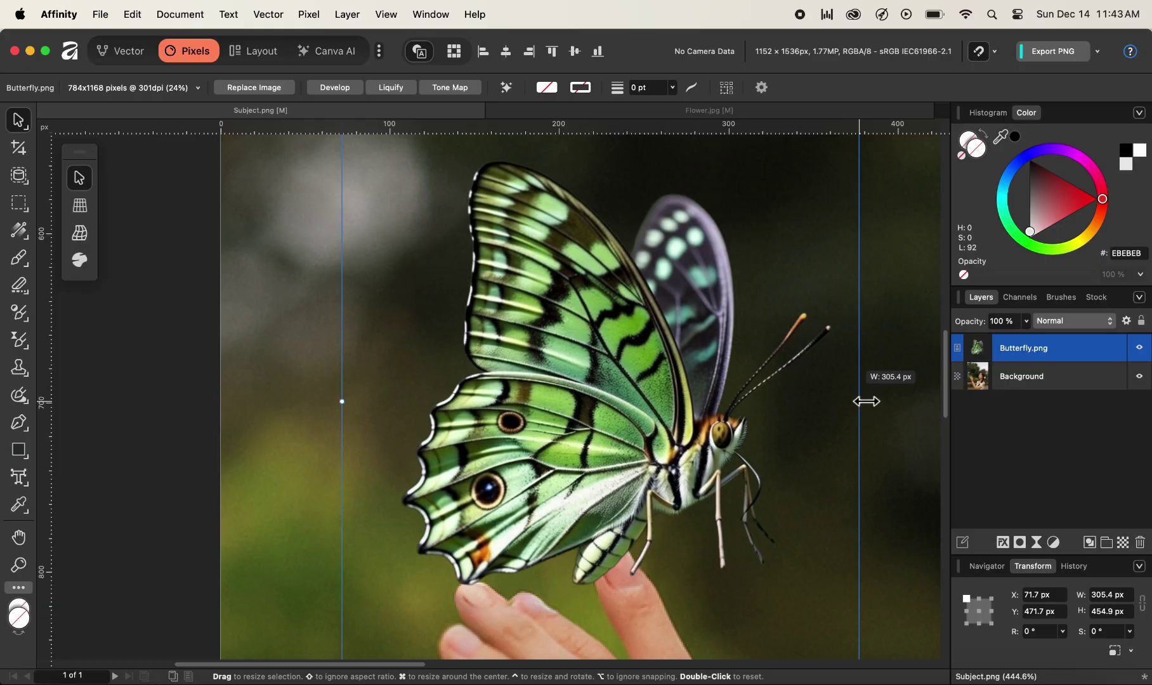
drag(867, 401, 661, 418)
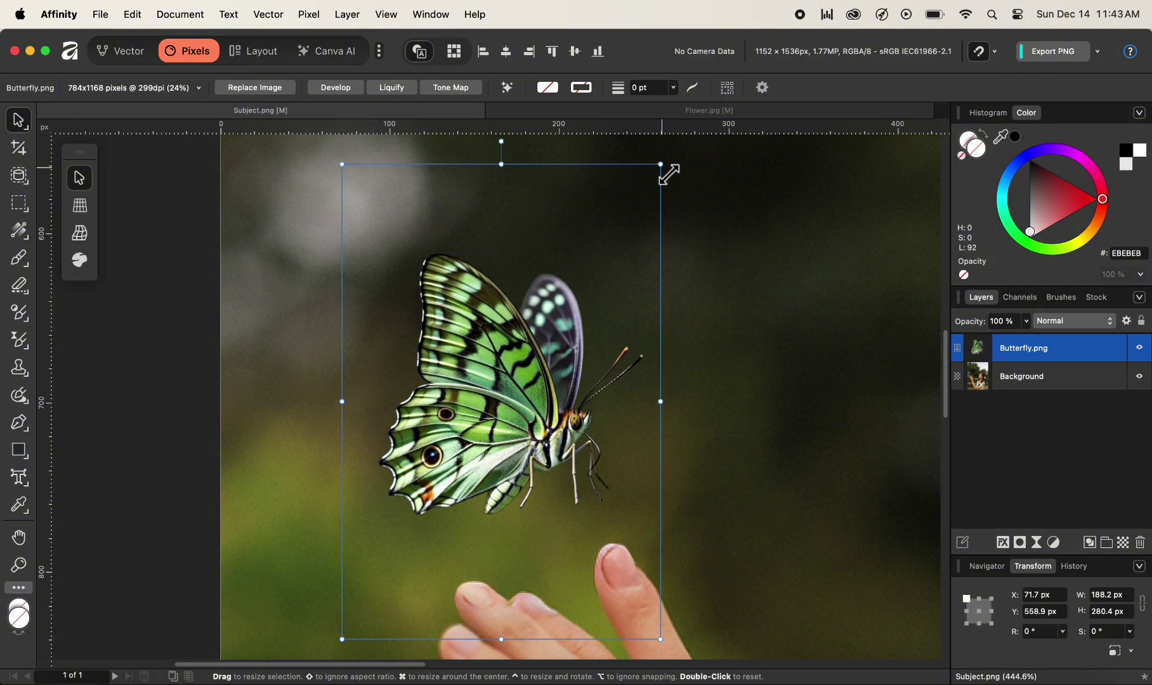
Step: Scale the butterfly proportionally from its corner and side edge down to about 155 px wide
drag(669, 175, 588, 460)
key(space)
drag(545, 512, 539, 229)
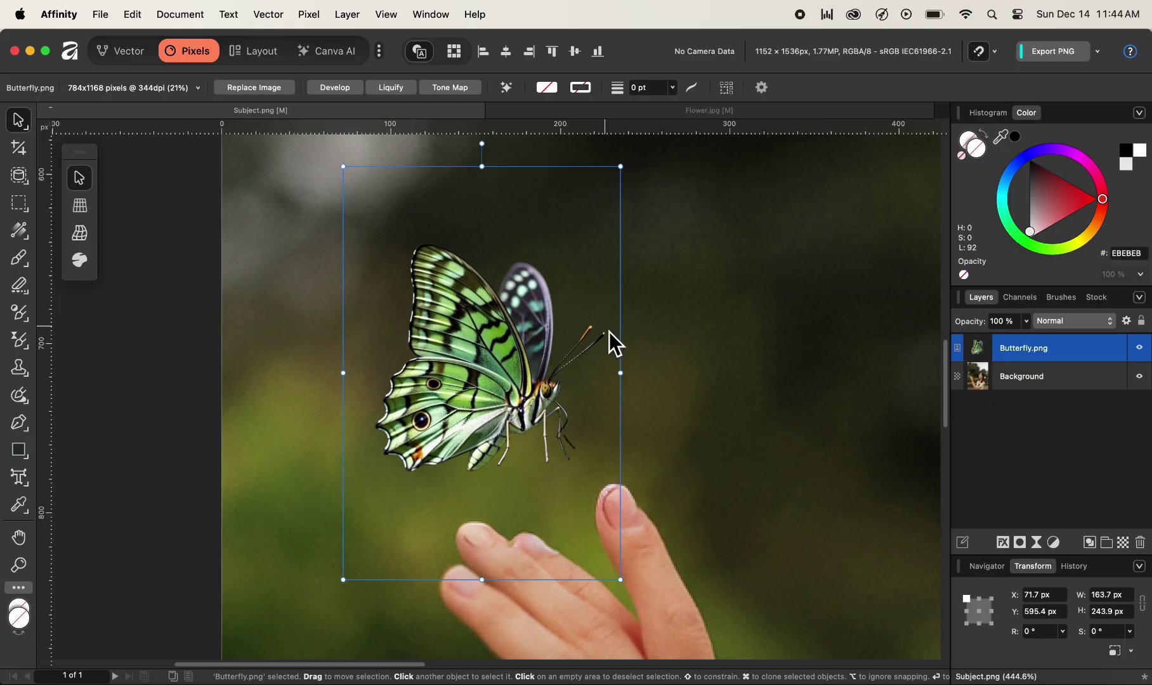
mouse_move(627, 377)
mouse_down()
mouse_move(844, 351)
mouse_move(614, 381)
mouse_up()
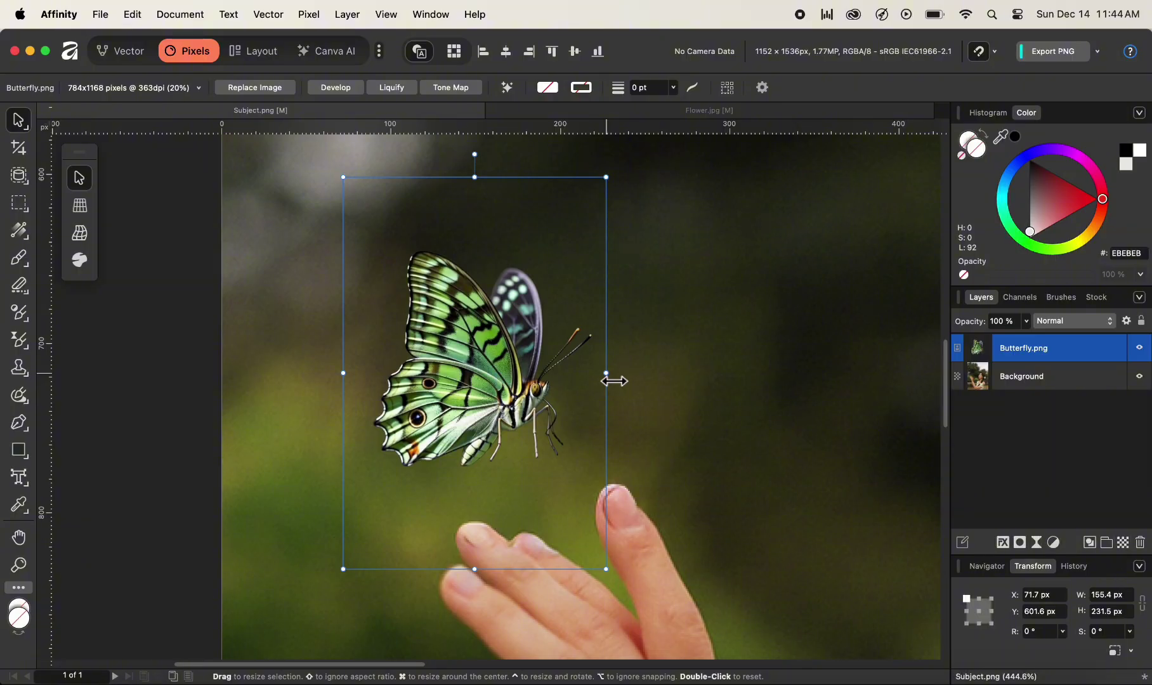
Step: Try stretching and squeezing only the butterfly's width, ignoring its proportions, and undo the change
drag(613, 380, 775, 366)
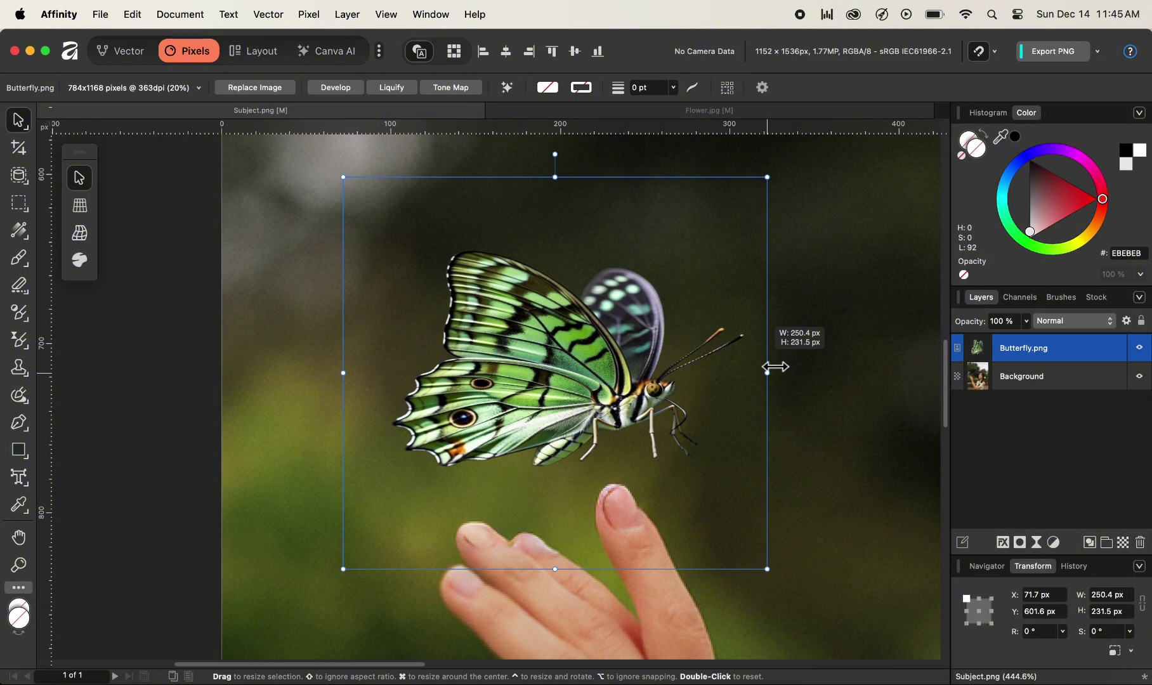
drag(775, 366, 530, 383)
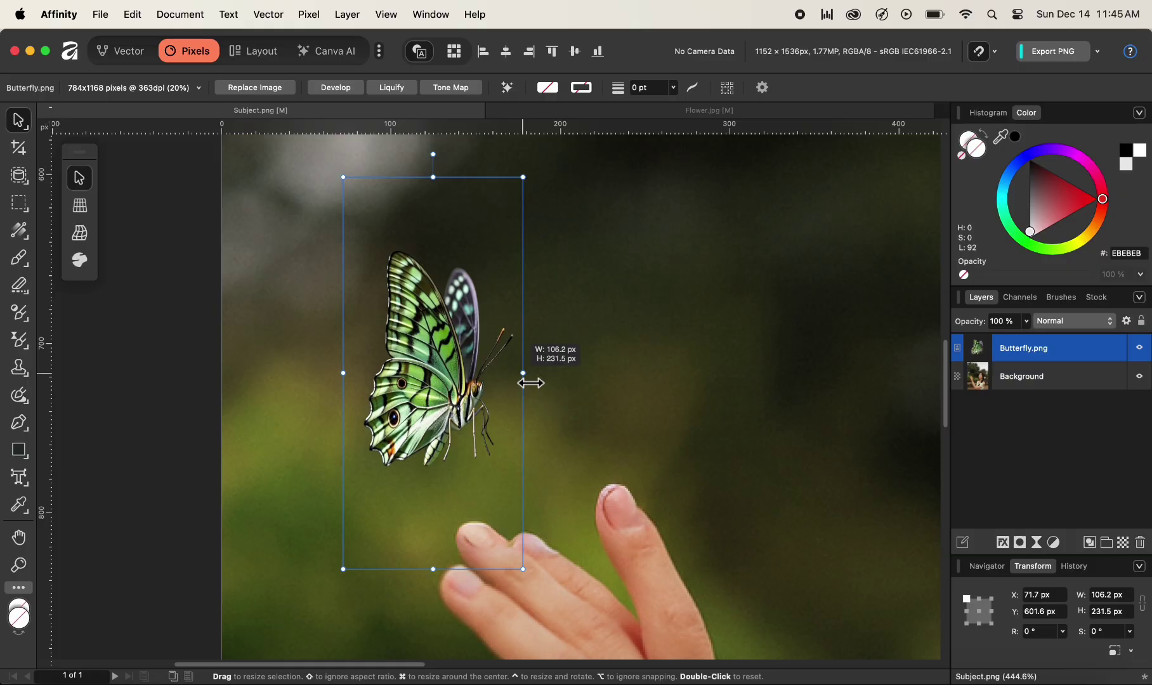
drag(528, 383, 526, 384)
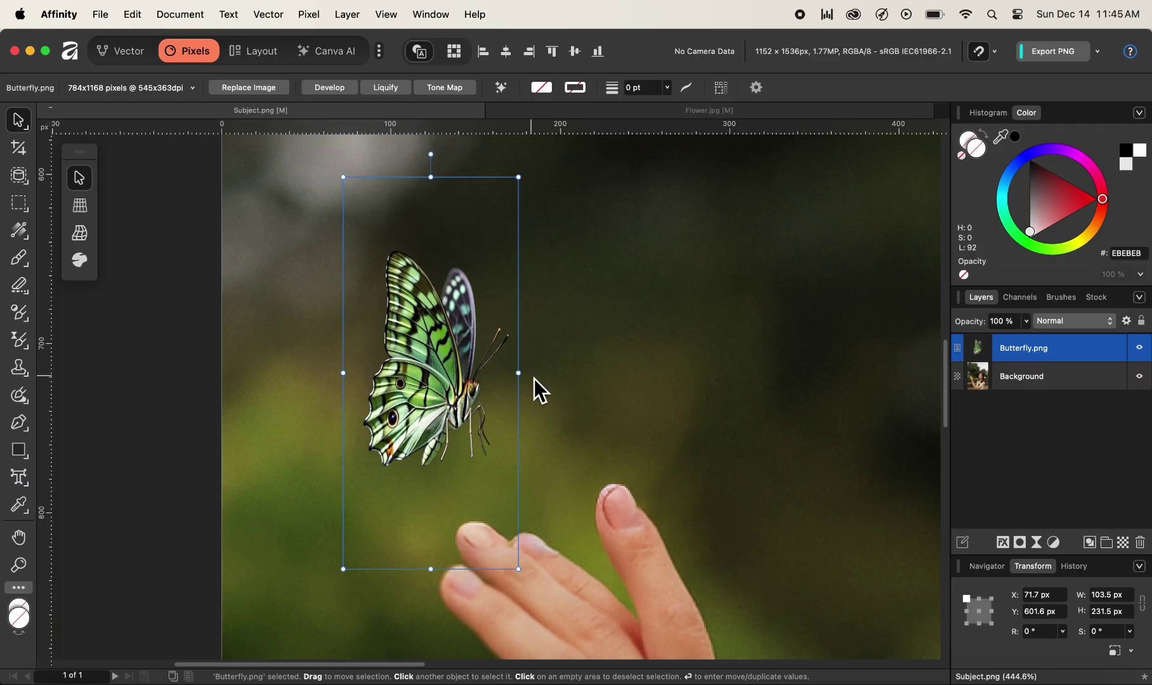
key(super+z)
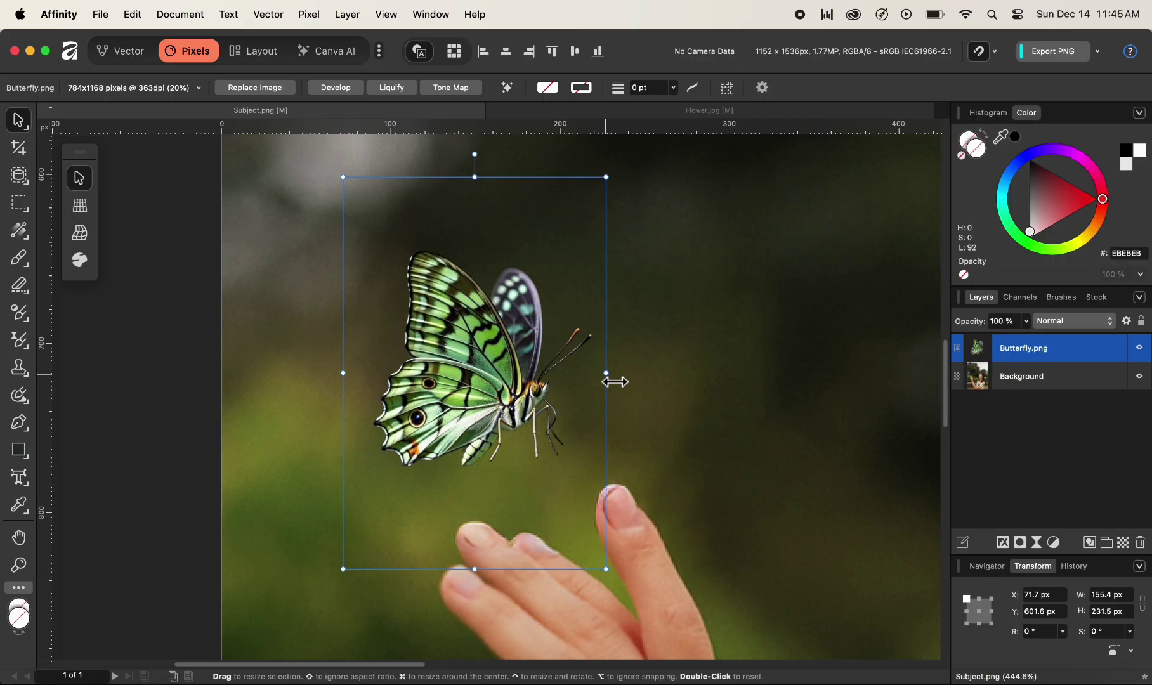
Step: Scale the butterfly proportionally around its own centre to about 134.5 px wide
drag(614, 382, 717, 376)
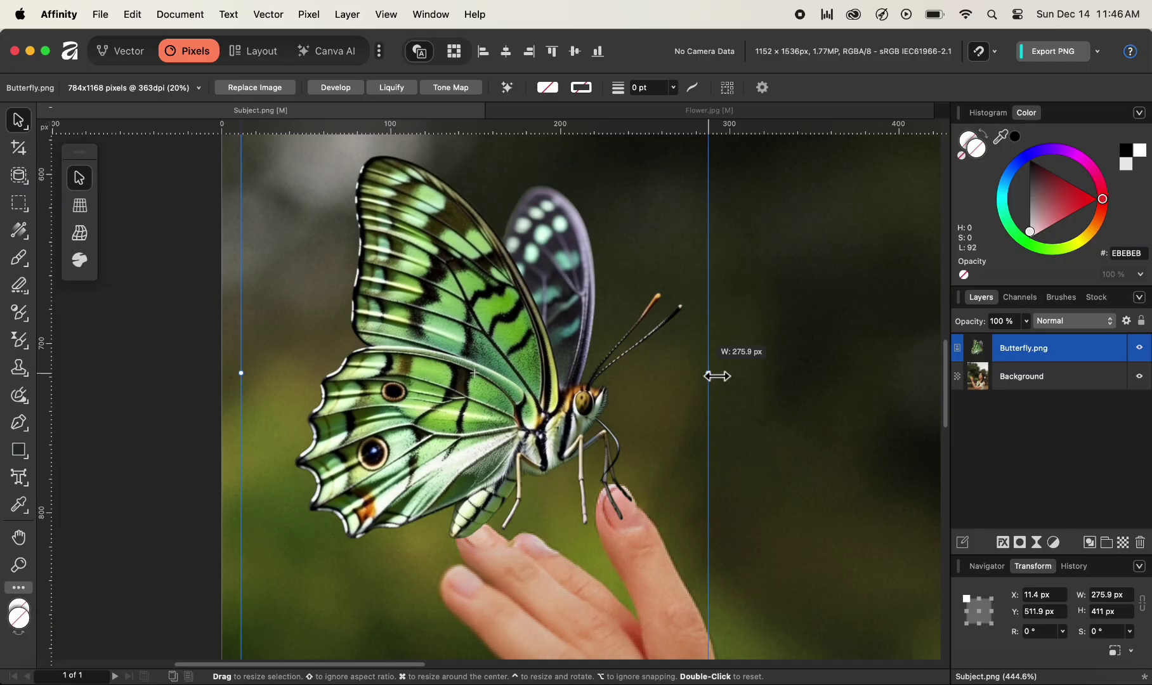
drag(716, 376, 597, 384)
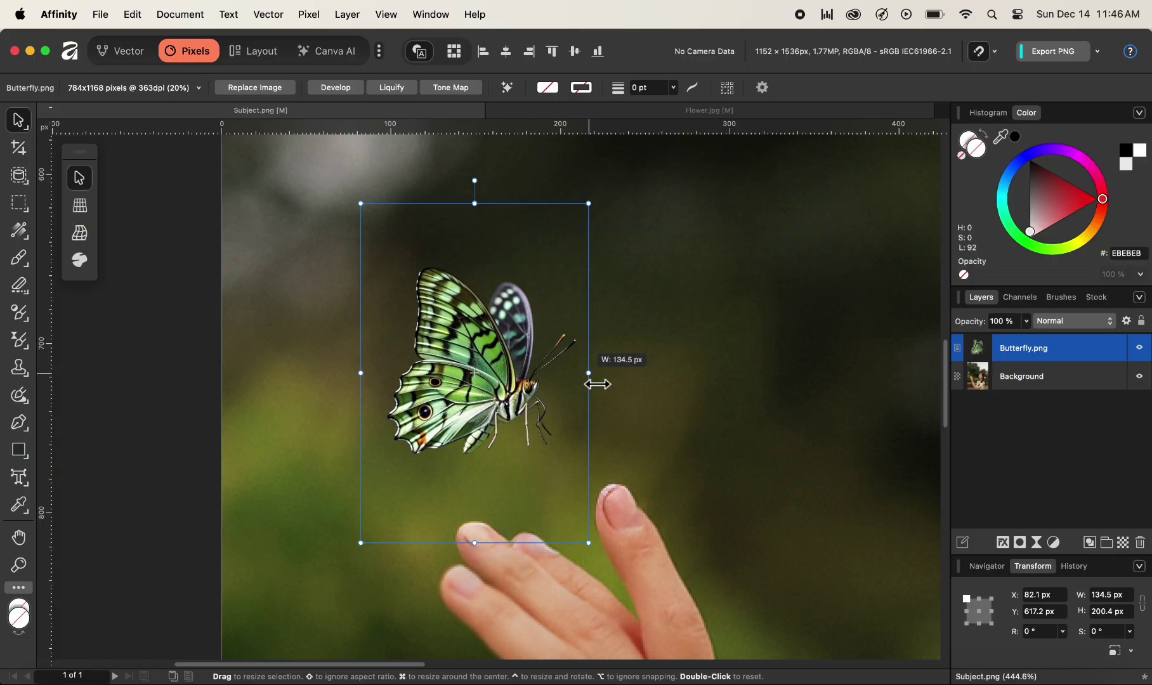
drag(597, 384, 597, 384)
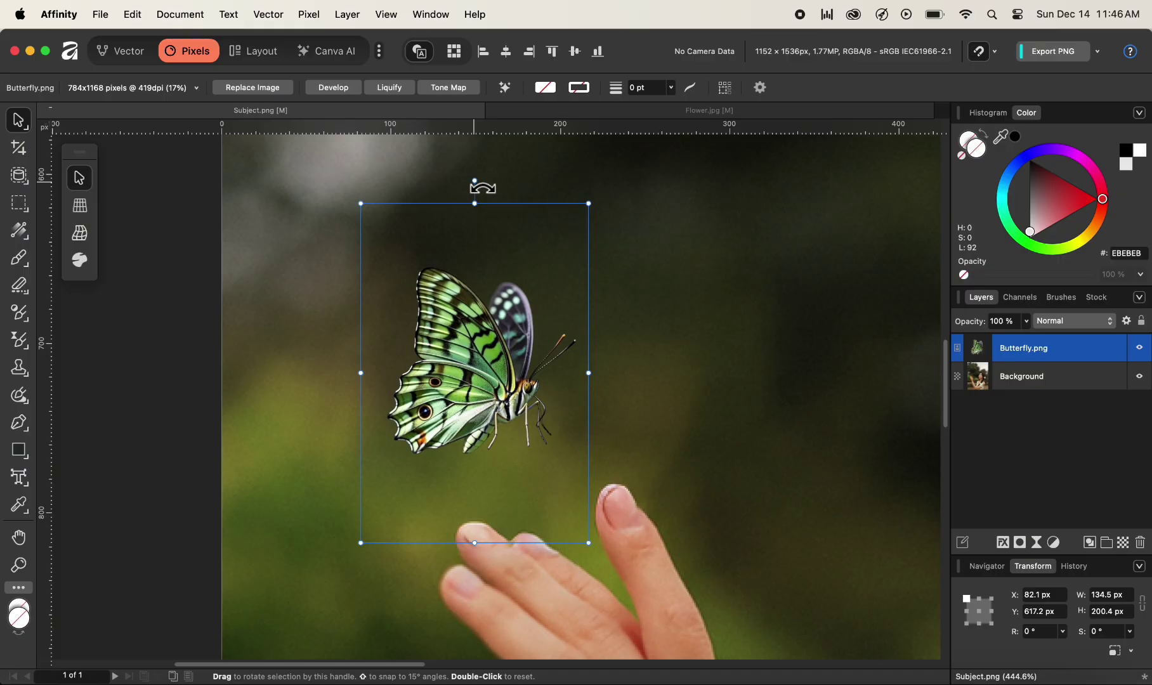
Step: Try rotating the butterfly freehand from its rotation handle and its upper corner, returning it to 0°
mouse_move(482, 188)
mouse_down()
mouse_move(519, 185)
mouse_move(589, 252)
mouse_move(630, 381)
mouse_move(604, 490)
mouse_move(546, 538)
mouse_move(358, 513)
mouse_move(237, 378)
mouse_move(247, 257)
mouse_move(391, 190)
mouse_move(498, 181)
mouse_move(561, 195)
mouse_move(646, 271)
mouse_move(664, 373)
mouse_move(599, 528)
mouse_move(524, 541)
mouse_move(398, 528)
mouse_move(314, 435)
mouse_move(329, 302)
mouse_move(367, 248)
mouse_move(429, 190)
mouse_move(493, 188)
mouse_up()
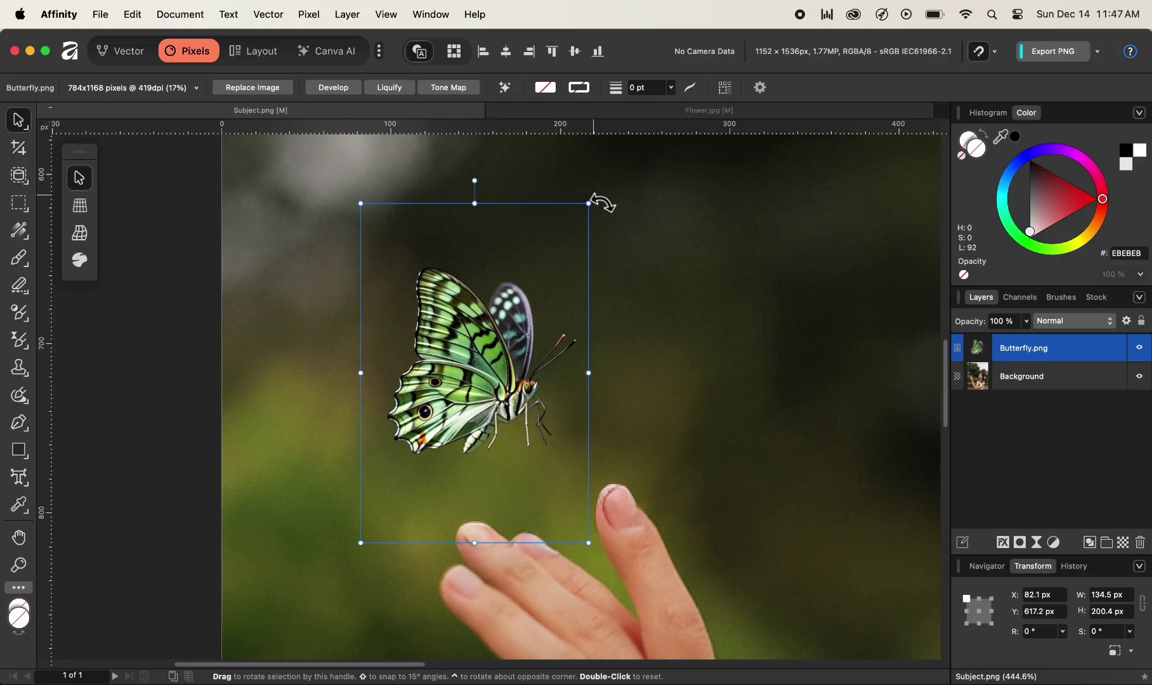
mouse_move(590, 203)
mouse_down()
mouse_move(610, 208)
mouse_move(650, 280)
mouse_move(644, 469)
mouse_move(558, 563)
mouse_move(373, 562)
mouse_move(290, 479)
mouse_move(271, 315)
mouse_move(288, 257)
mouse_move(399, 187)
mouse_move(600, 186)
mouse_up()
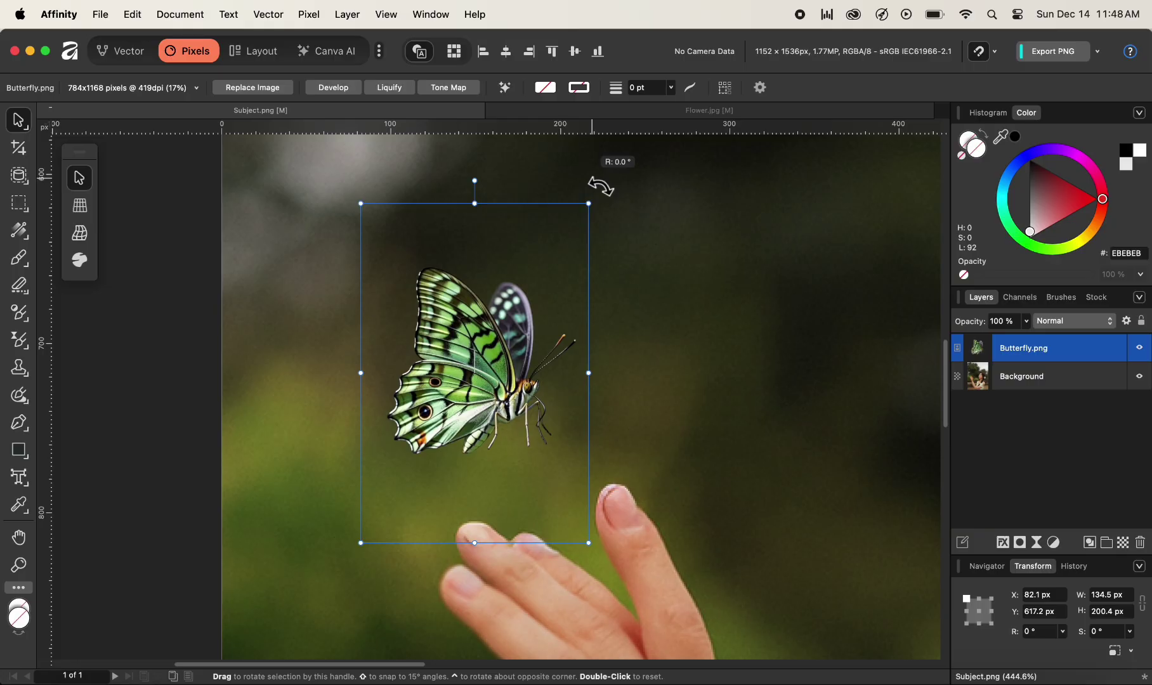
drag(601, 186, 597, 183)
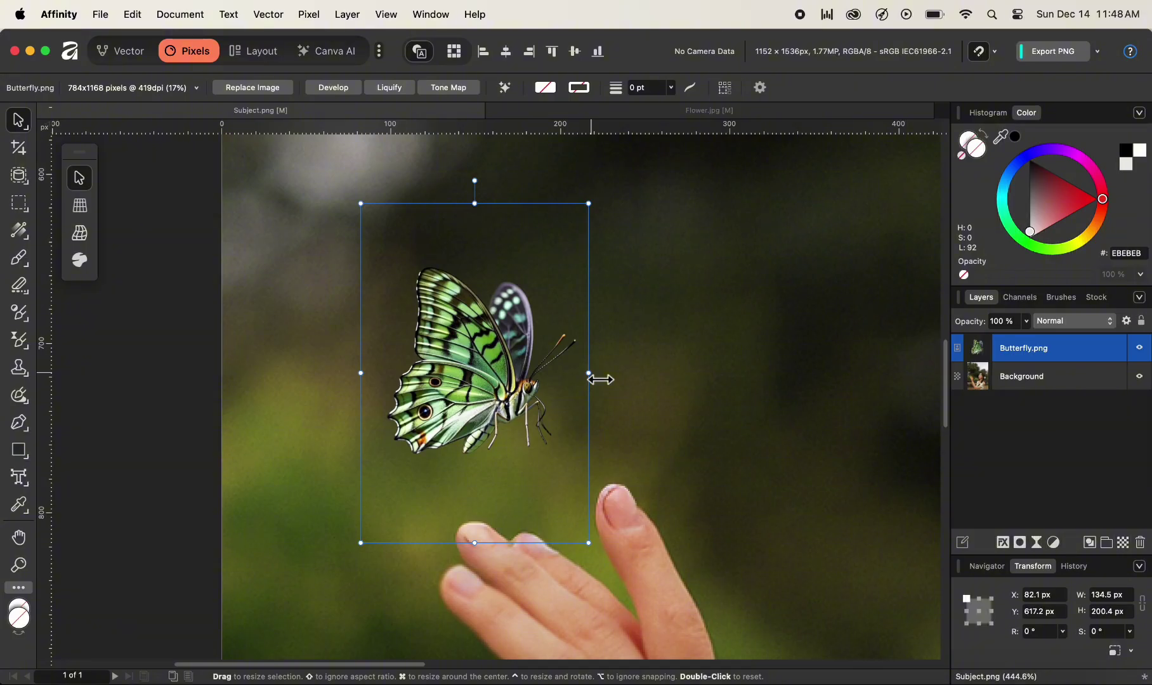
Step: Resize the butterfly proportionally to about 147 px wide and move it slightly higher above the hand, to about X 77.4, Y 583.2 px
drag(597, 378, 830, 365)
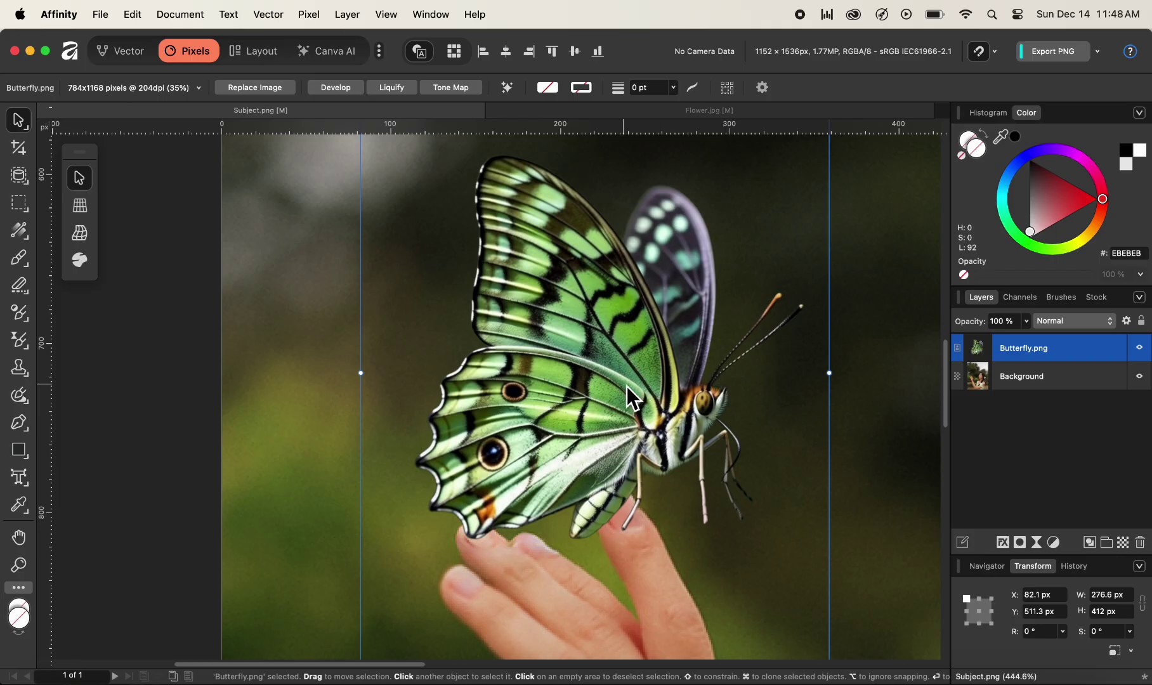
drag(831, 376, 609, 379)
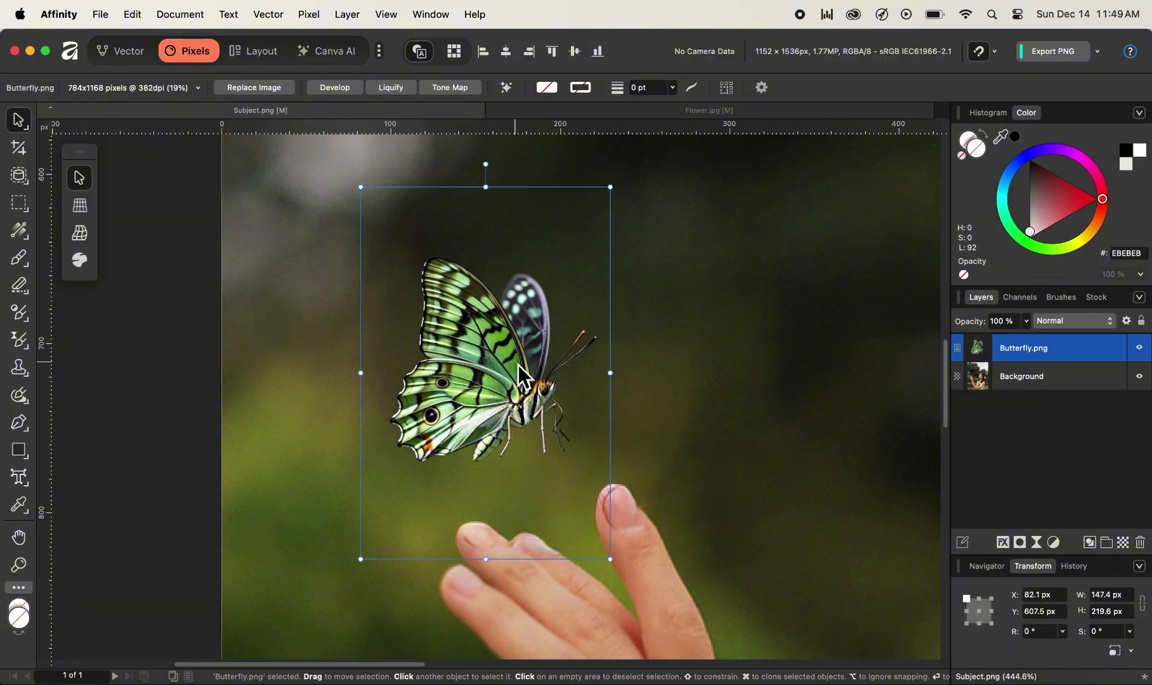
scroll(517, 364, down, 4)
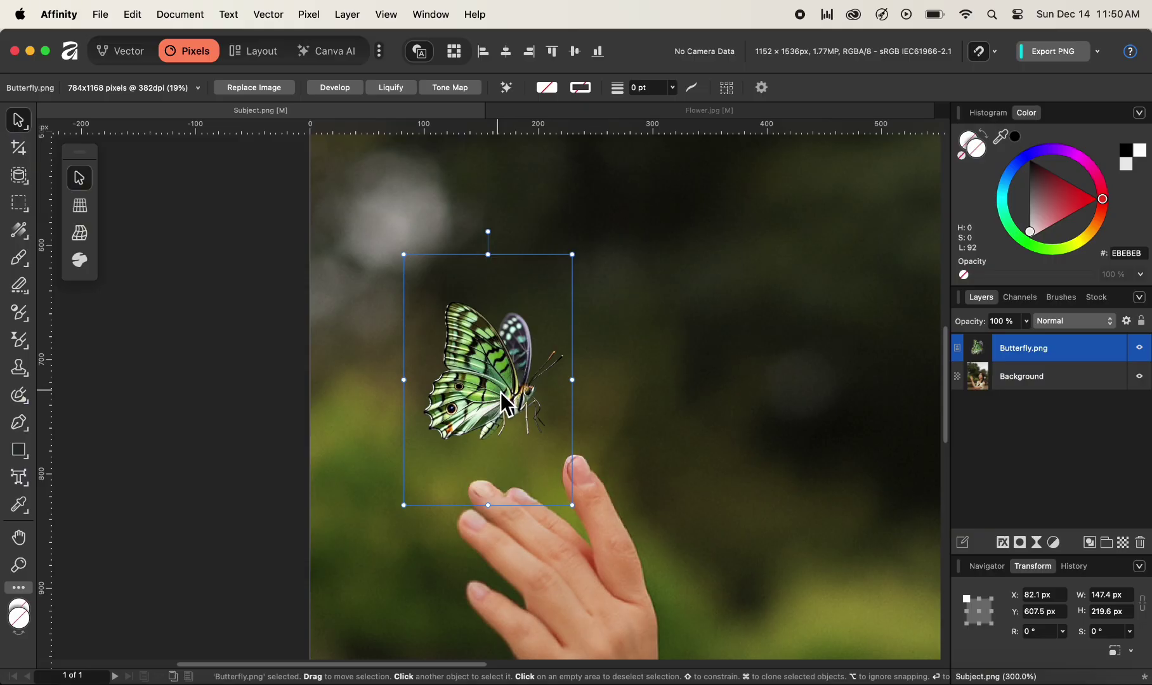
drag(500, 393, 494, 365)
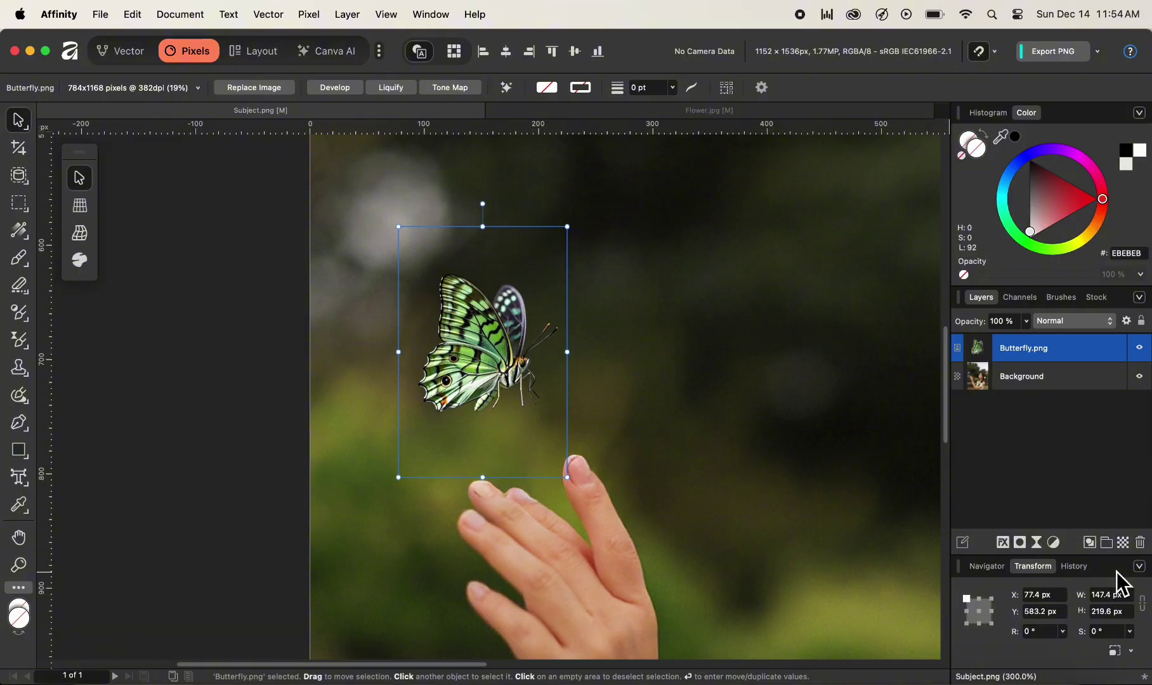
Step: Float the Transform panel over the canvas and try the rectangular marquee tool before returning to the Move tool
drag(1117, 572, 889, 213)
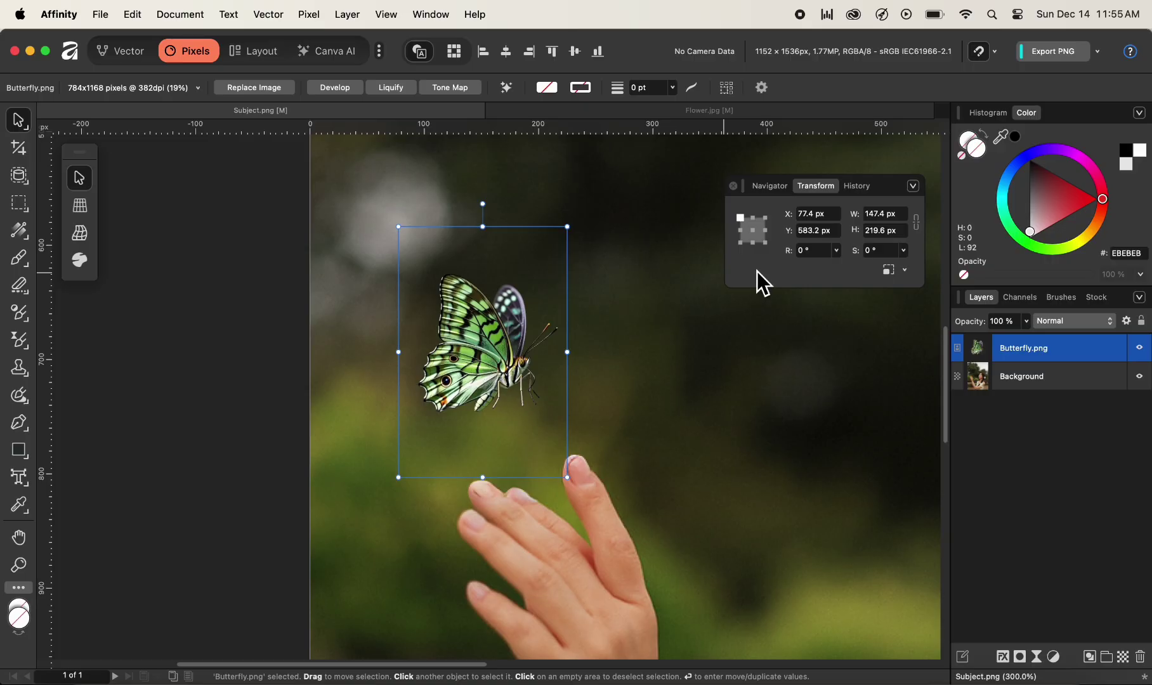
click(20, 206)
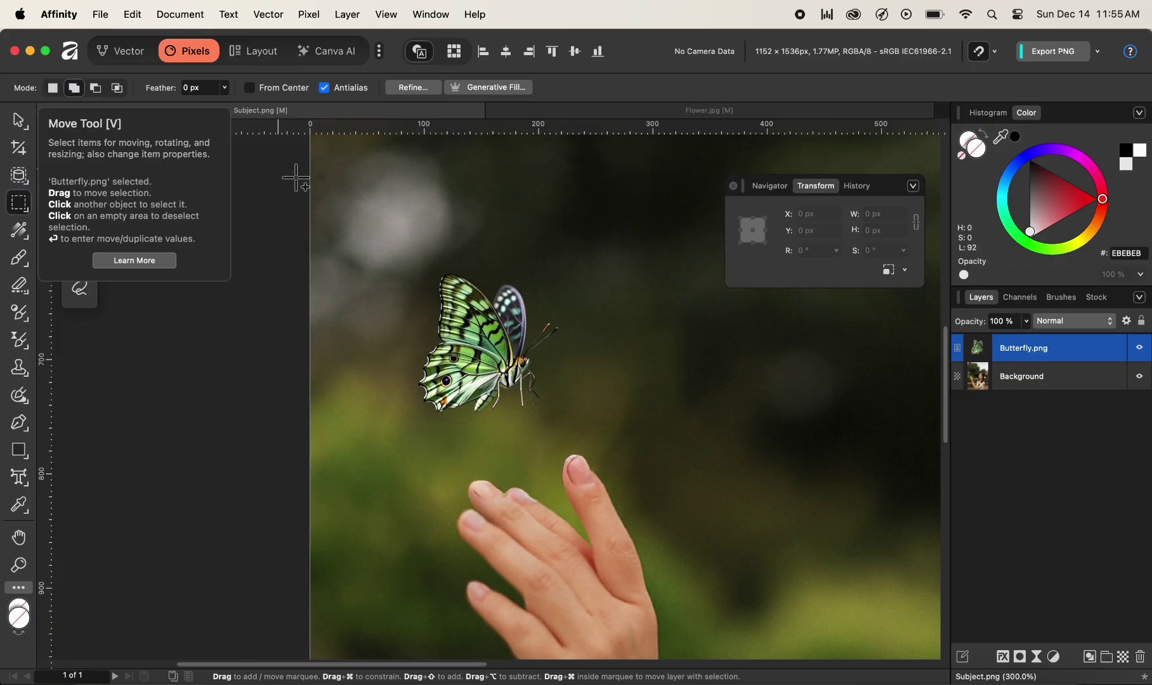
key(v)
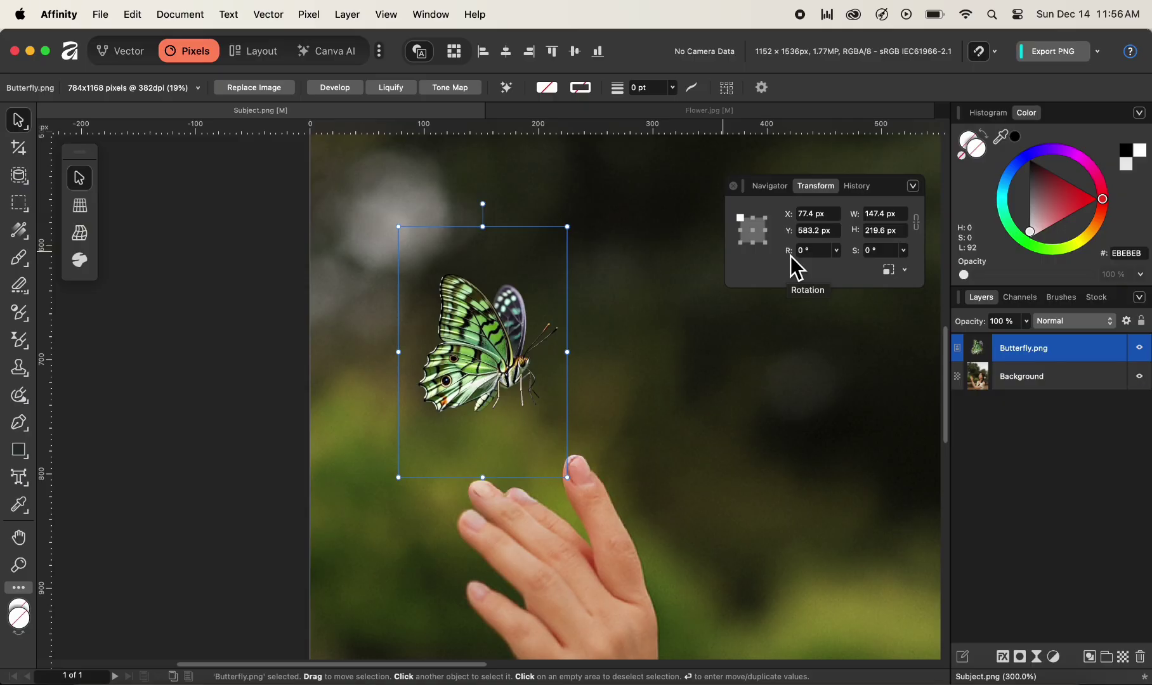
Step: Try rotating the butterfly around its top-left anchor and set its rotation back to 0°
drag(790, 256, 1064, 210)
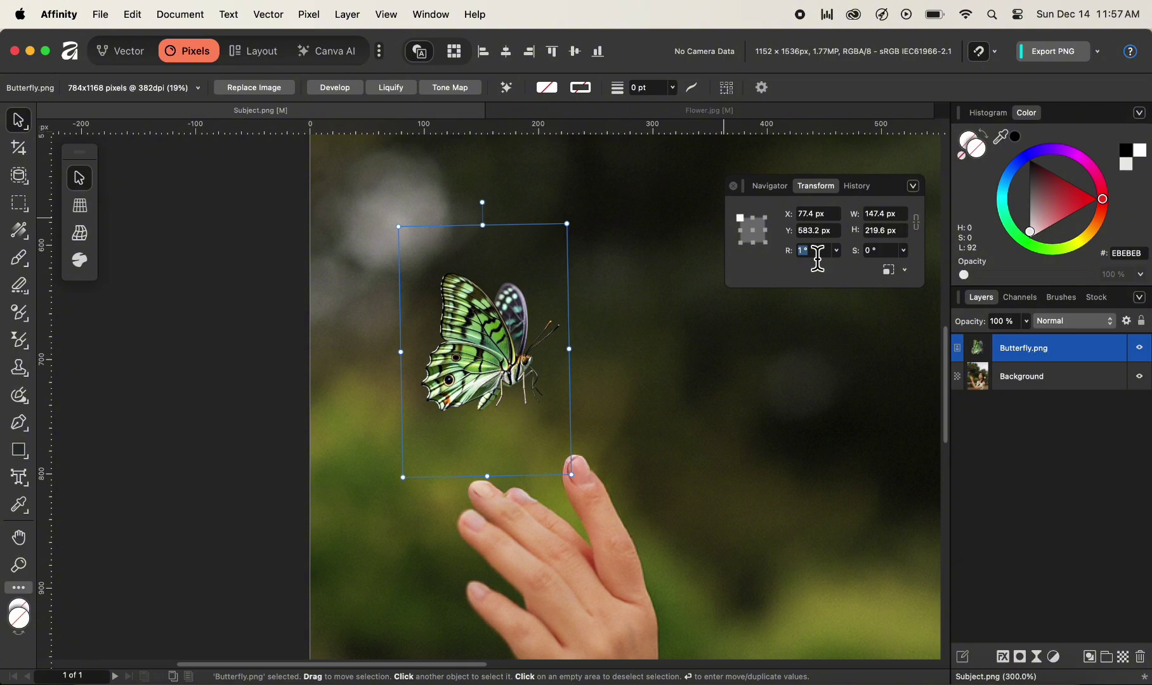
text(0)
key(Return)
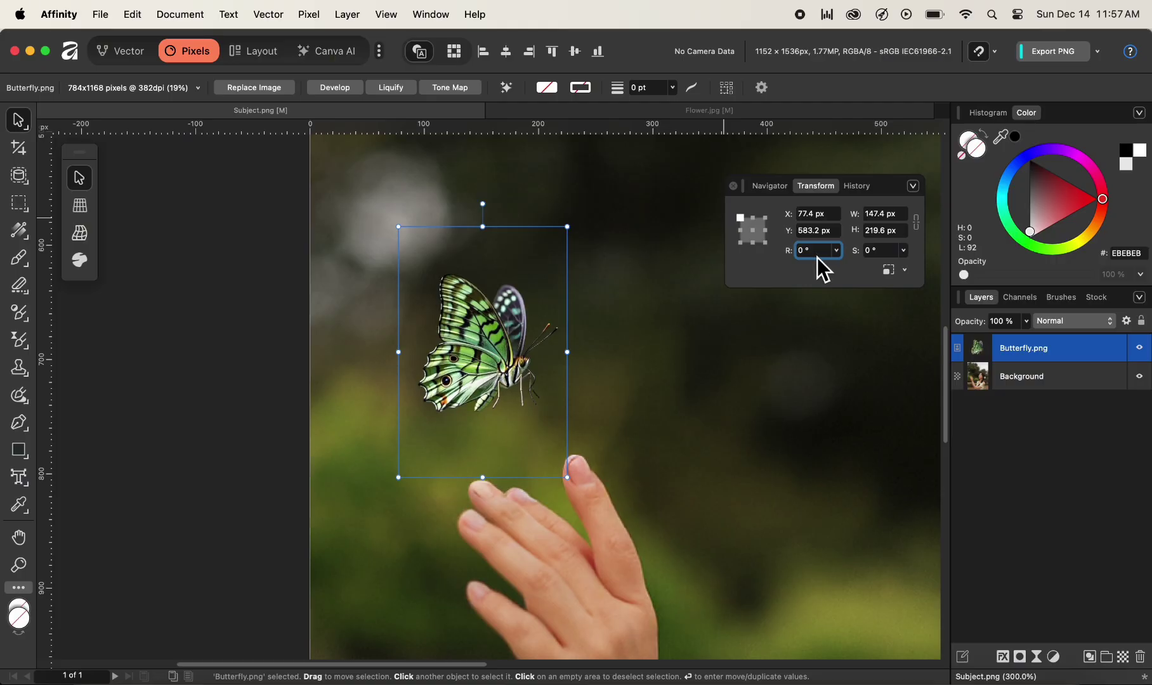
Step: Change the butterfly's transform anchor to the centre, try rotating around it, and set the rotation back to 0°
click(756, 234)
drag(788, 255, 1063, 223)
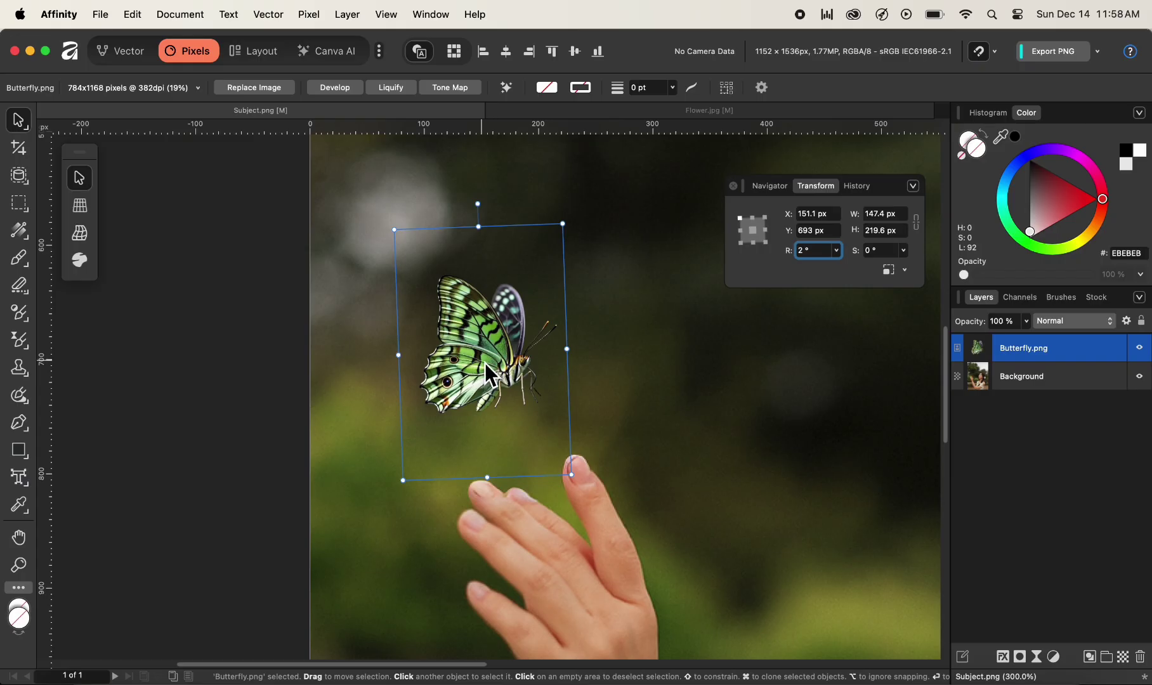
text(0)
key(Return)
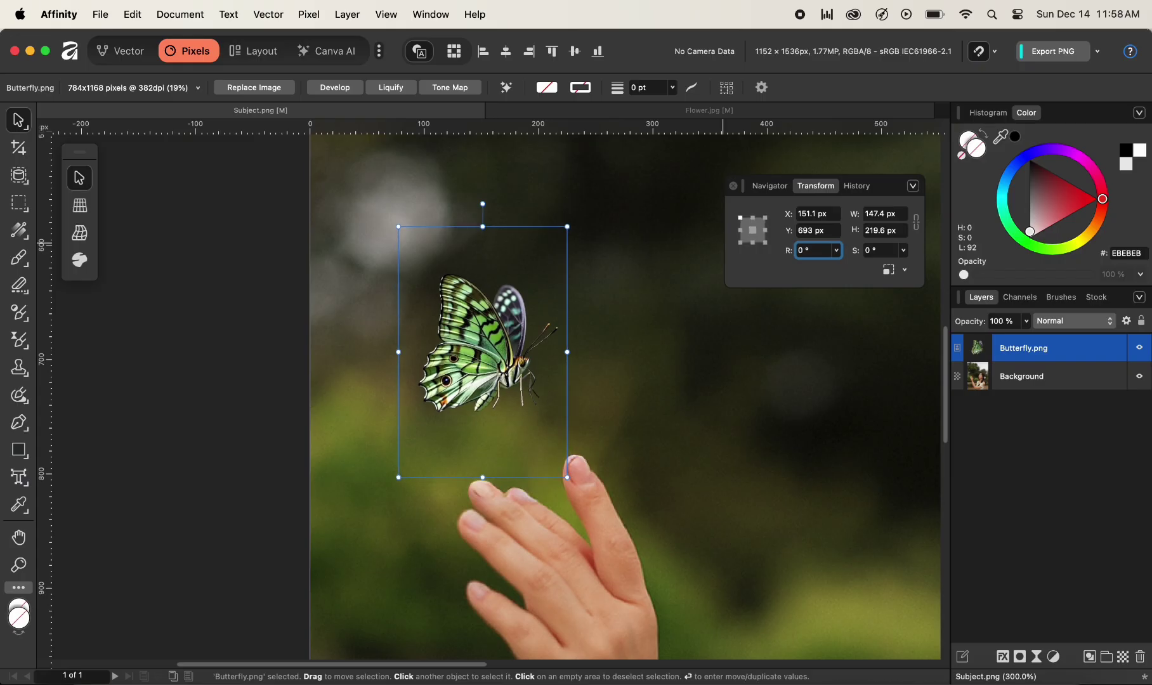
Step: Try shearing the butterfly by 50° about its centre, and set the shear back to 0°
click(863, 258)
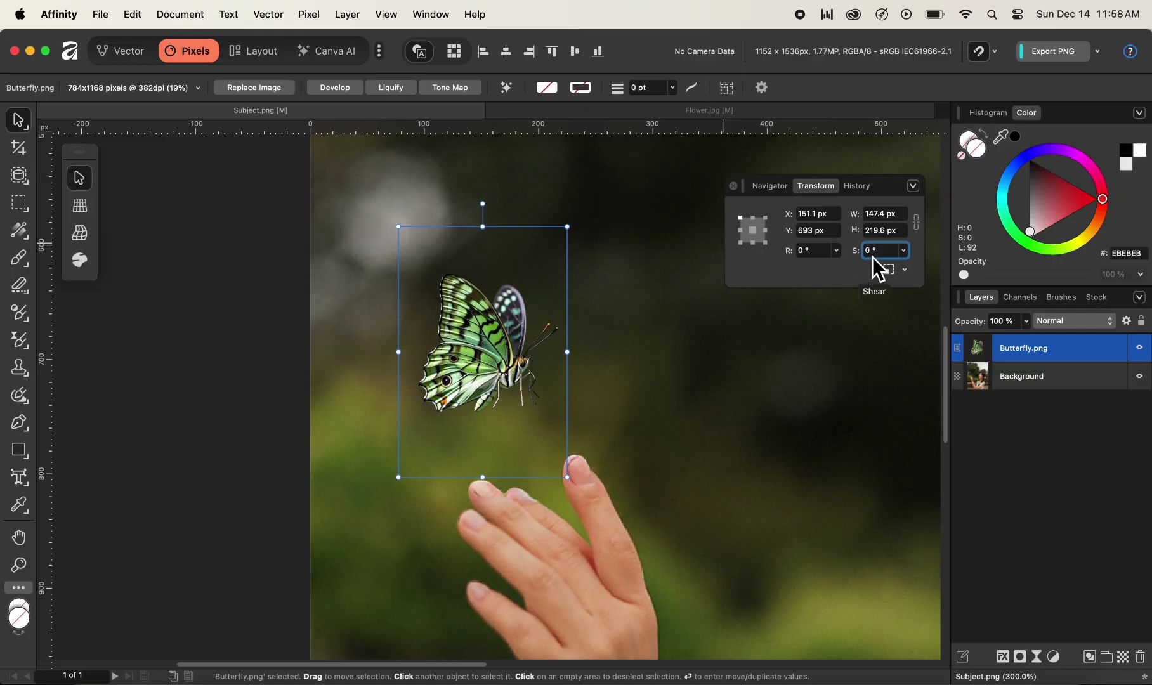
drag(876, 260, 860, 259)
text(50)
key(Return)
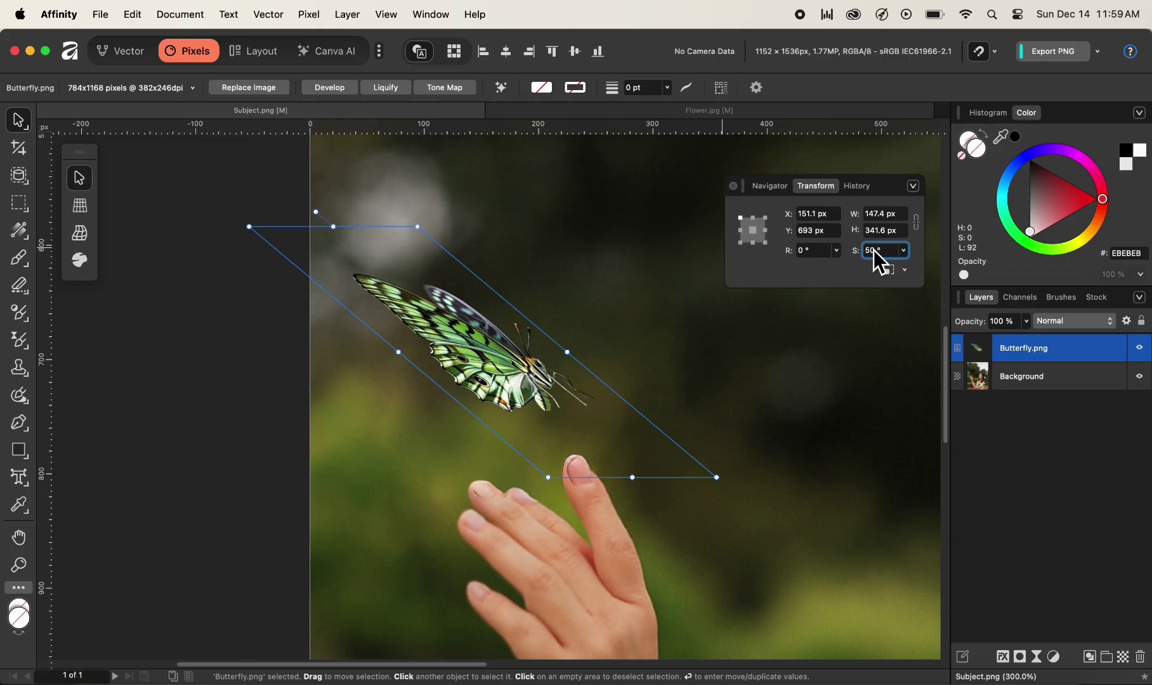
click(891, 253)
text(0)
key(Return)
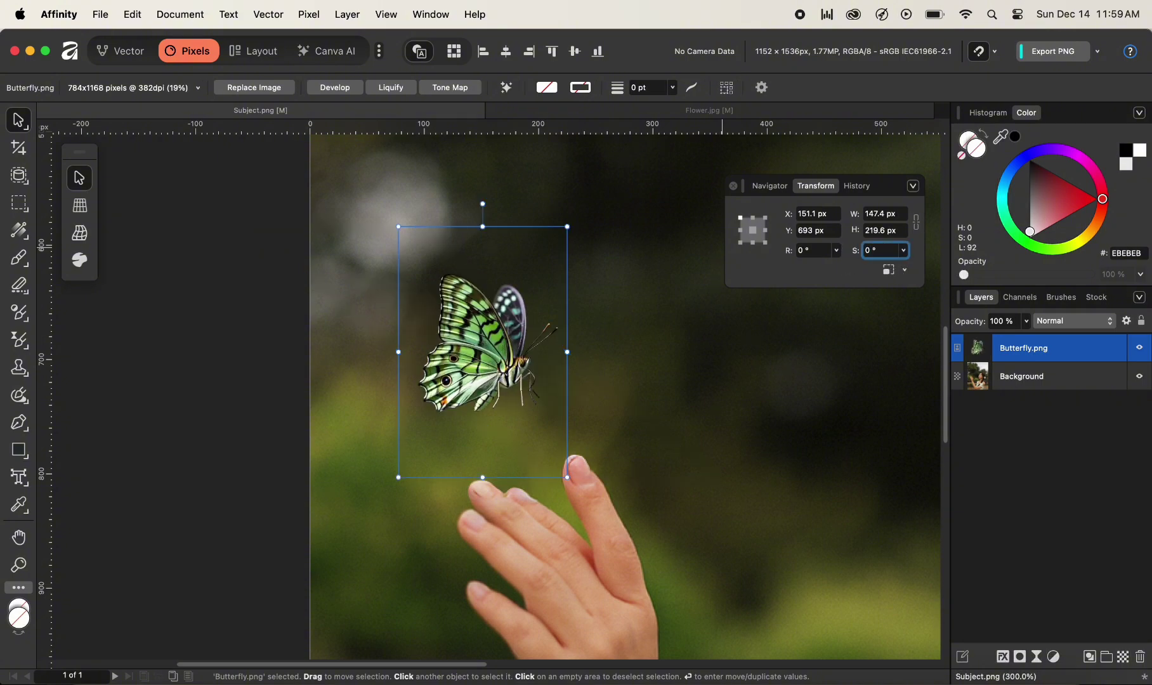
Step: Change the butterfly's transform anchor to the bottom centre and set its shear to 75°
click(754, 245)
drag(888, 253, 857, 255)
text(75)
key(Return)
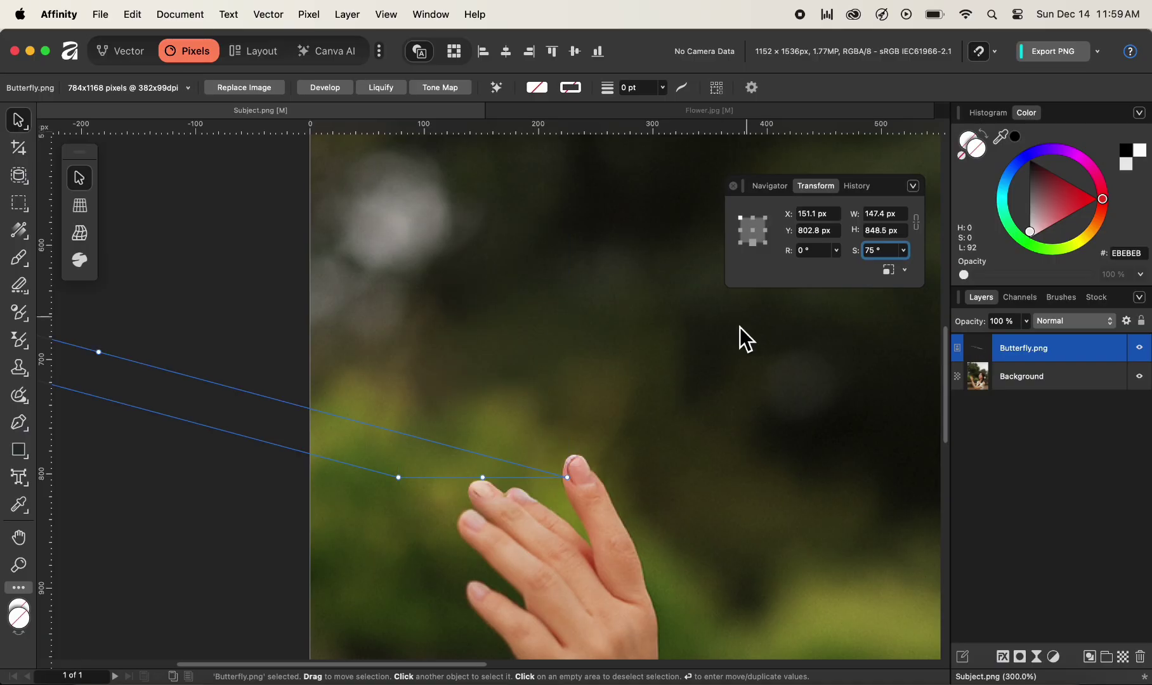
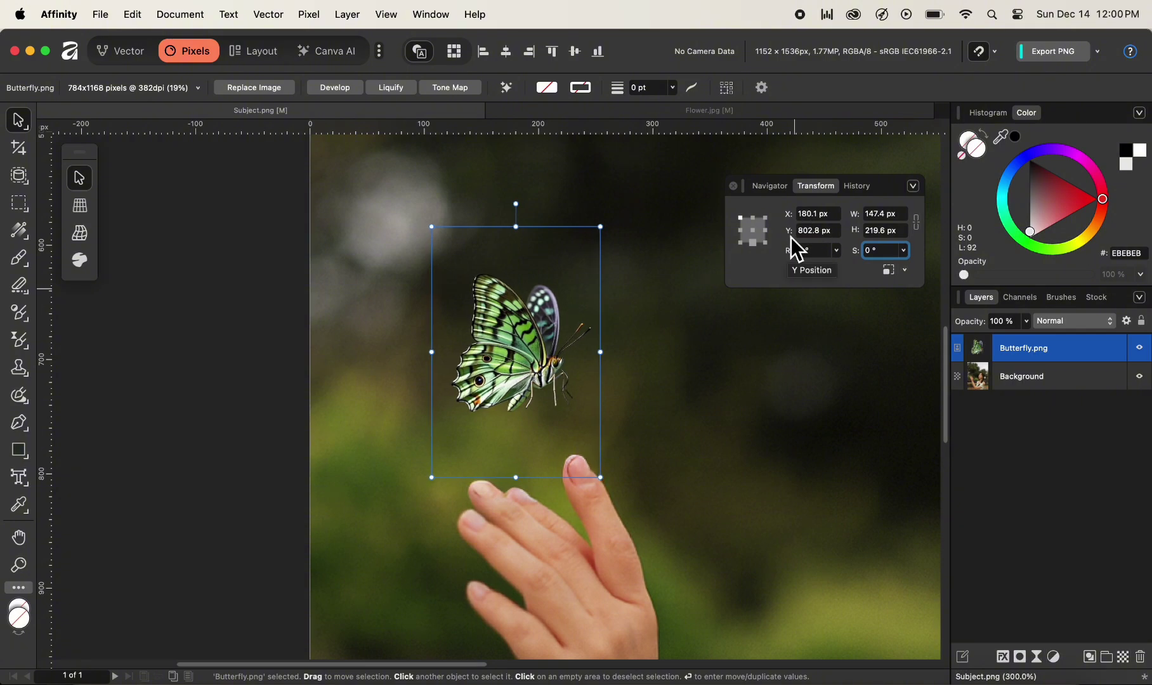
Step: Move the butterfly up to Y 799.8 px and scale it to 133.4 px wide with its aspect ratio locked
mouse_move(792, 237)
mouse_down()
mouse_move(851, 228)
mouse_move(773, 235)
mouse_move(788, 234)
mouse_up()
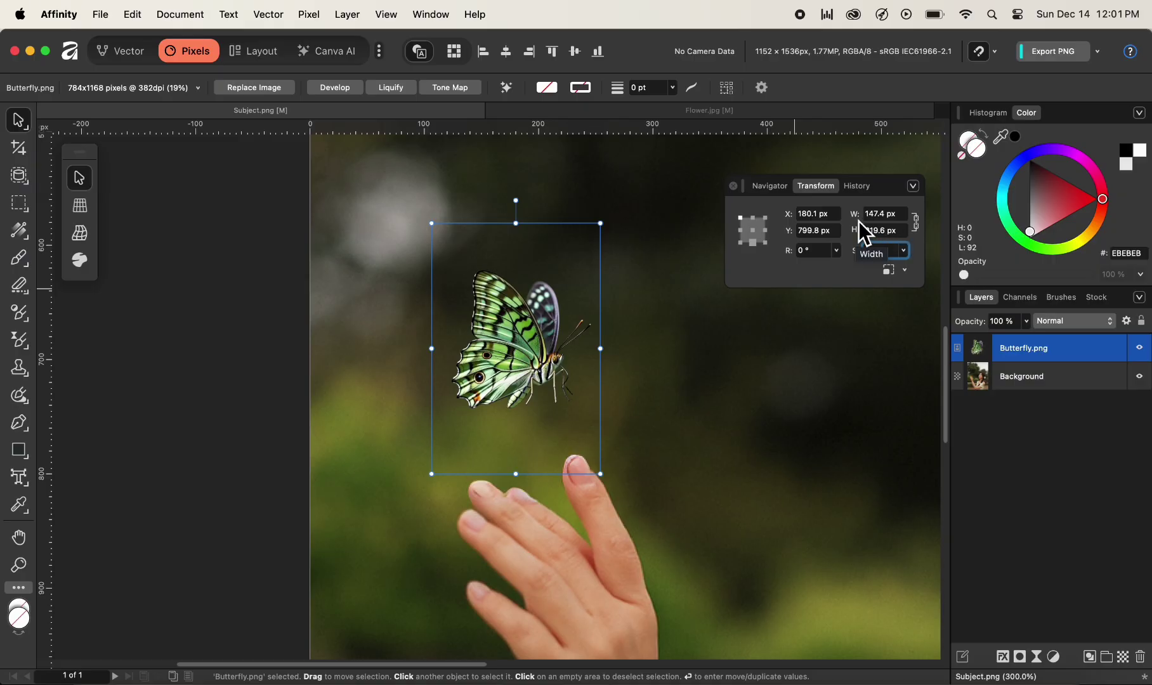
drag(859, 222, 1119, 669)
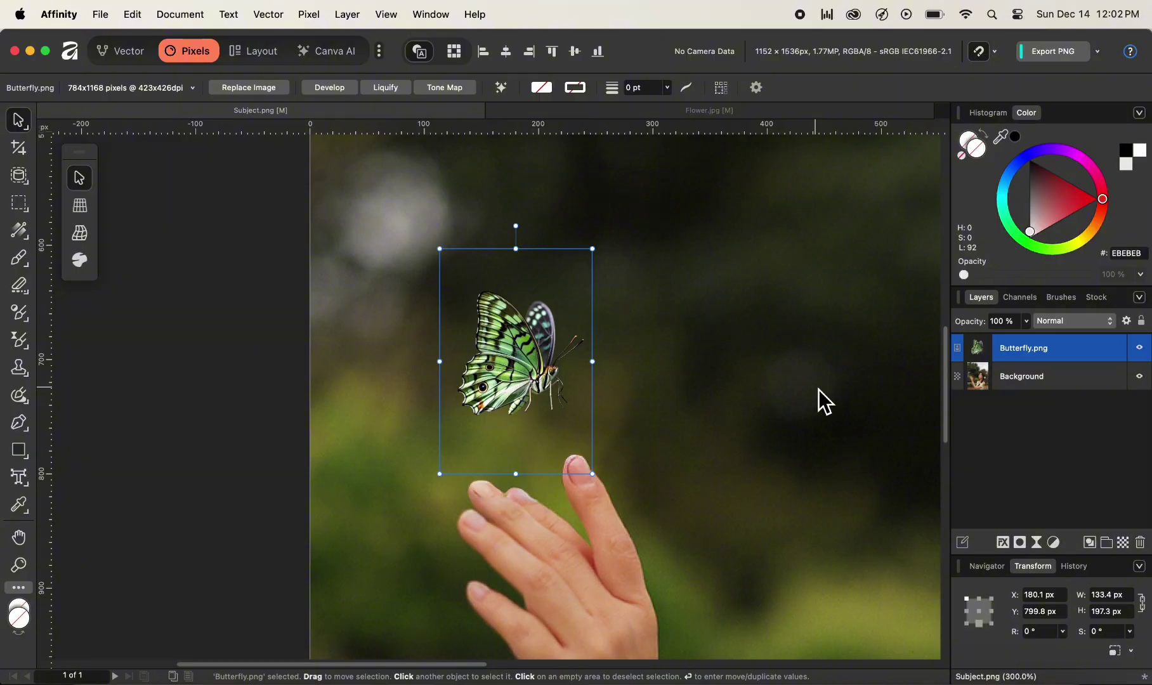
key(super+0)
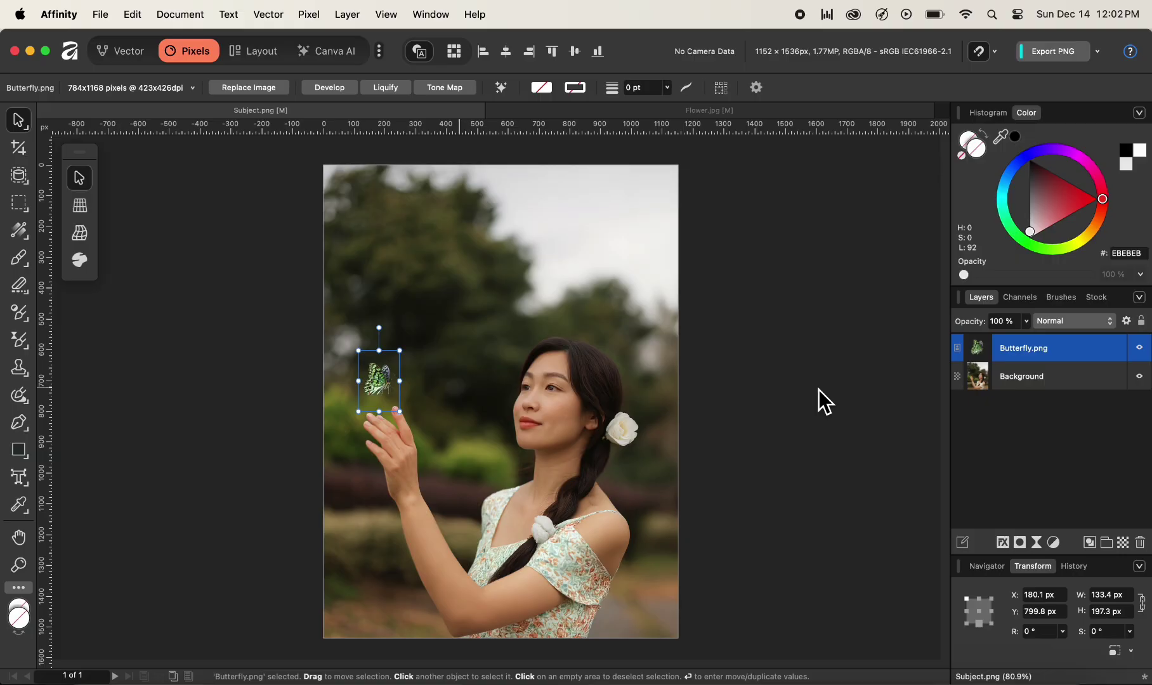
click(817, 389)
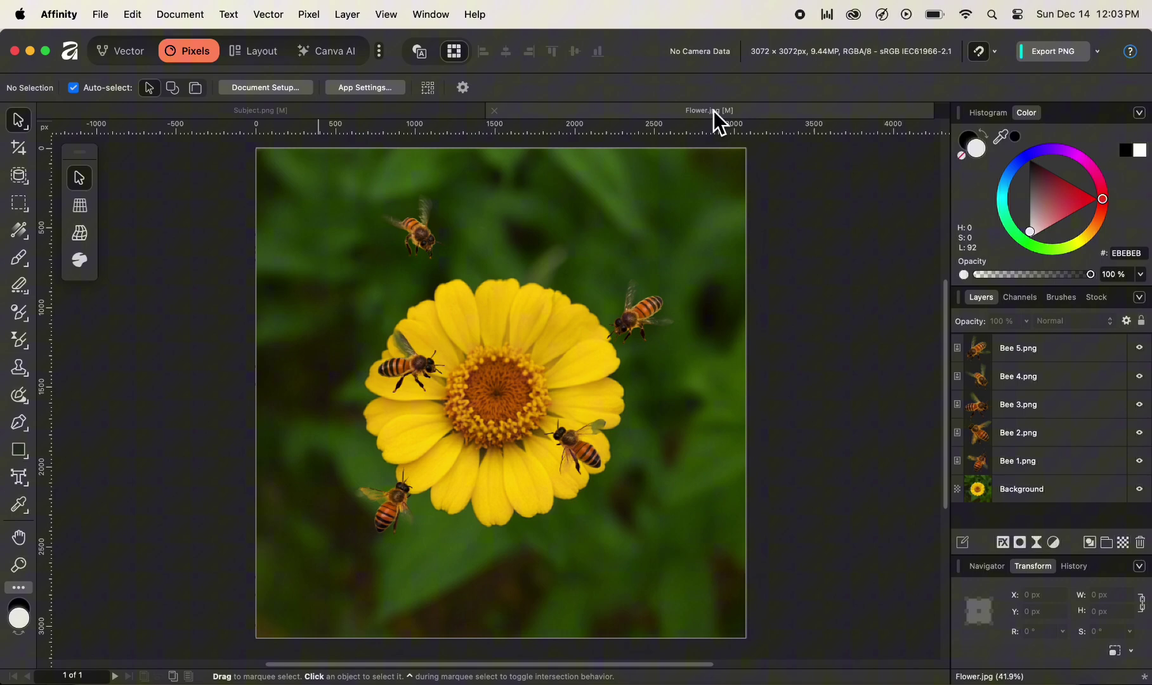
Step: Switch to the Flower.jpg document and select all five bee layers, Bee 1.png through Bee 5.png, without the Background
click(710, 110)
click(1022, 492)
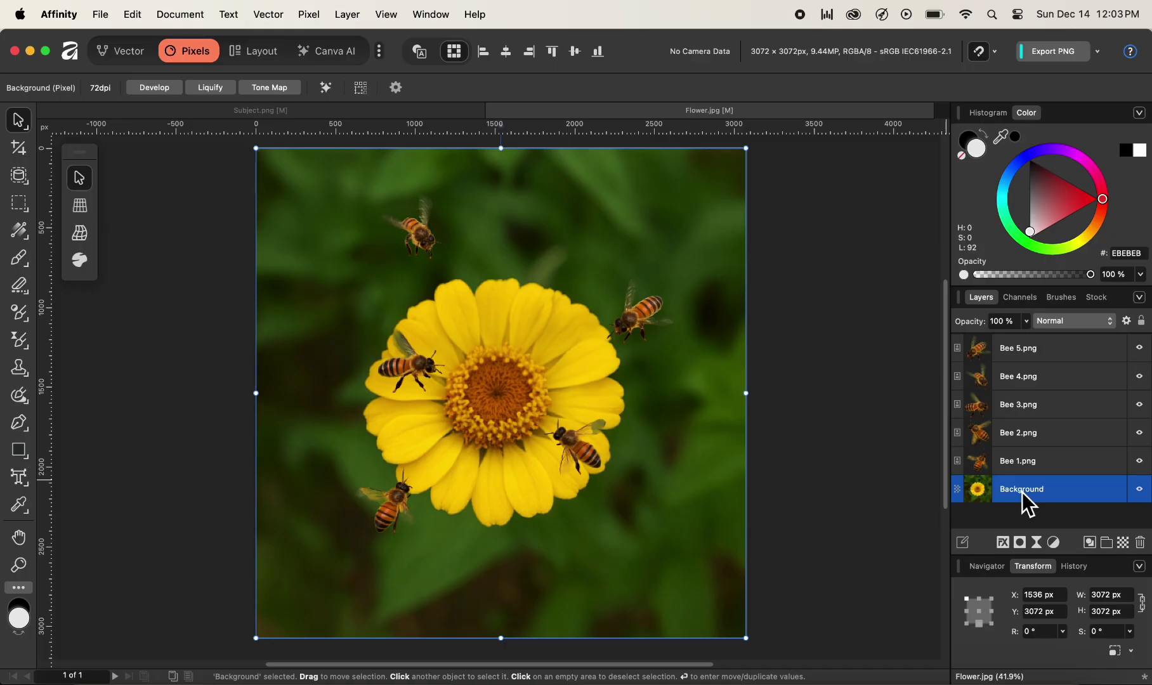
click(1031, 463)
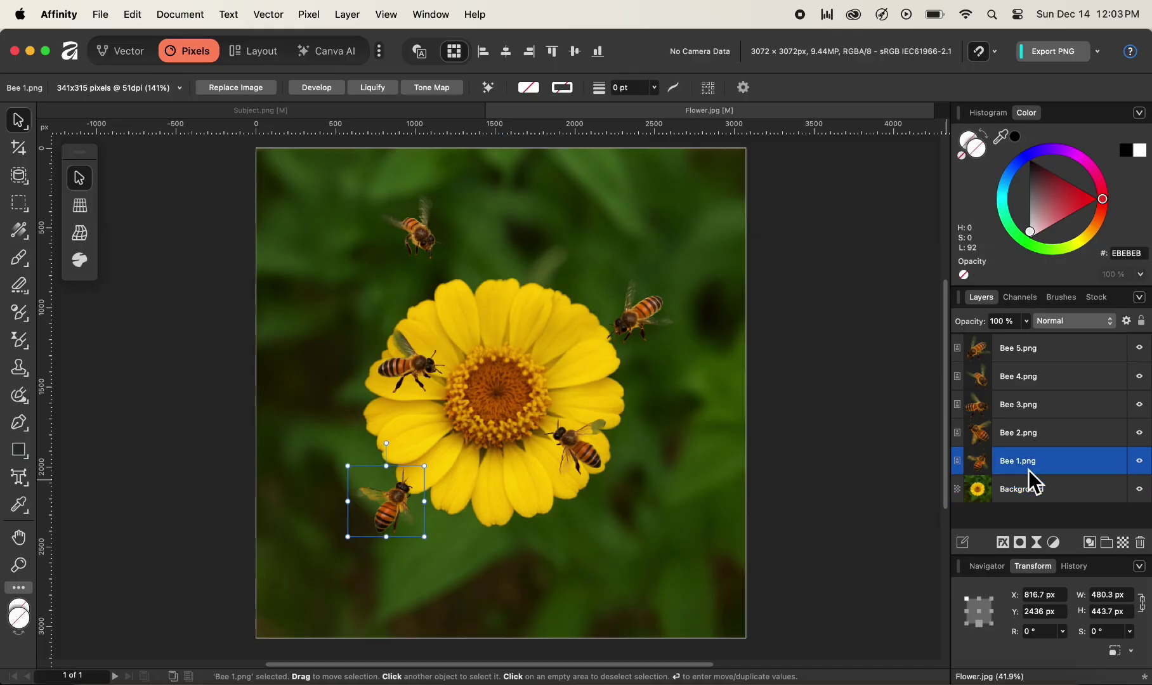
shift+click(1047, 351)
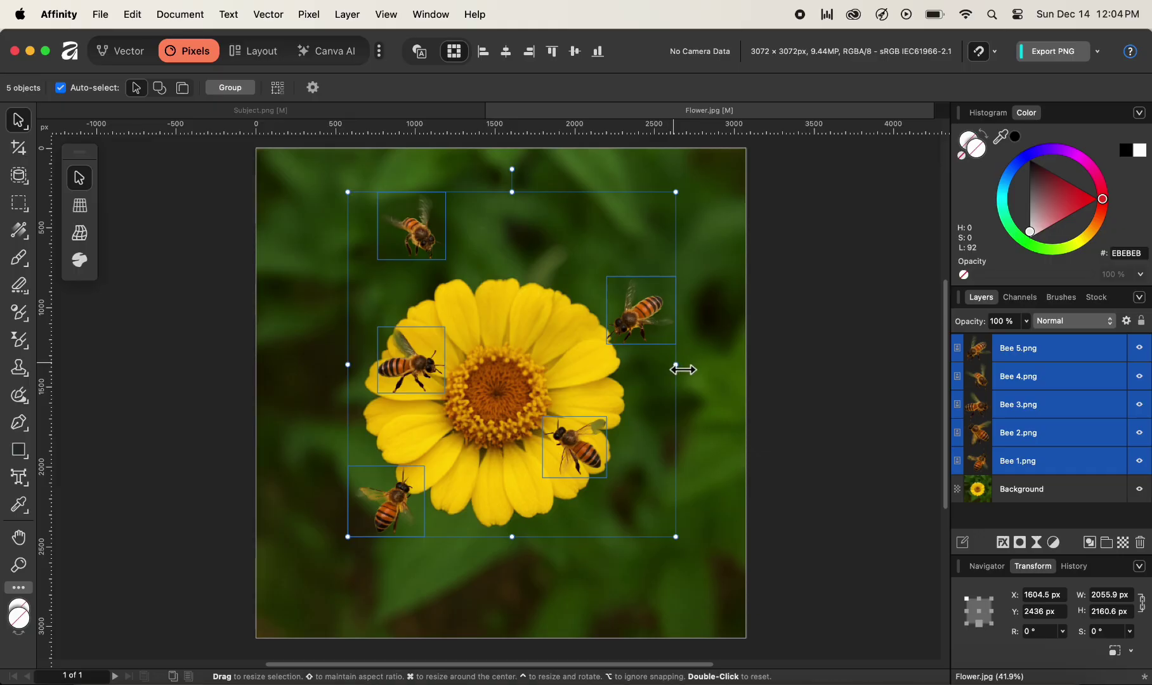
Step: Try stretching and scaling the five selected bees together, finishing proportionally about their shared centre at about 1908.7 × 2005.9 px
mouse_move(683, 370)
mouse_down()
mouse_move(552, 374)
mouse_move(701, 372)
mouse_up()
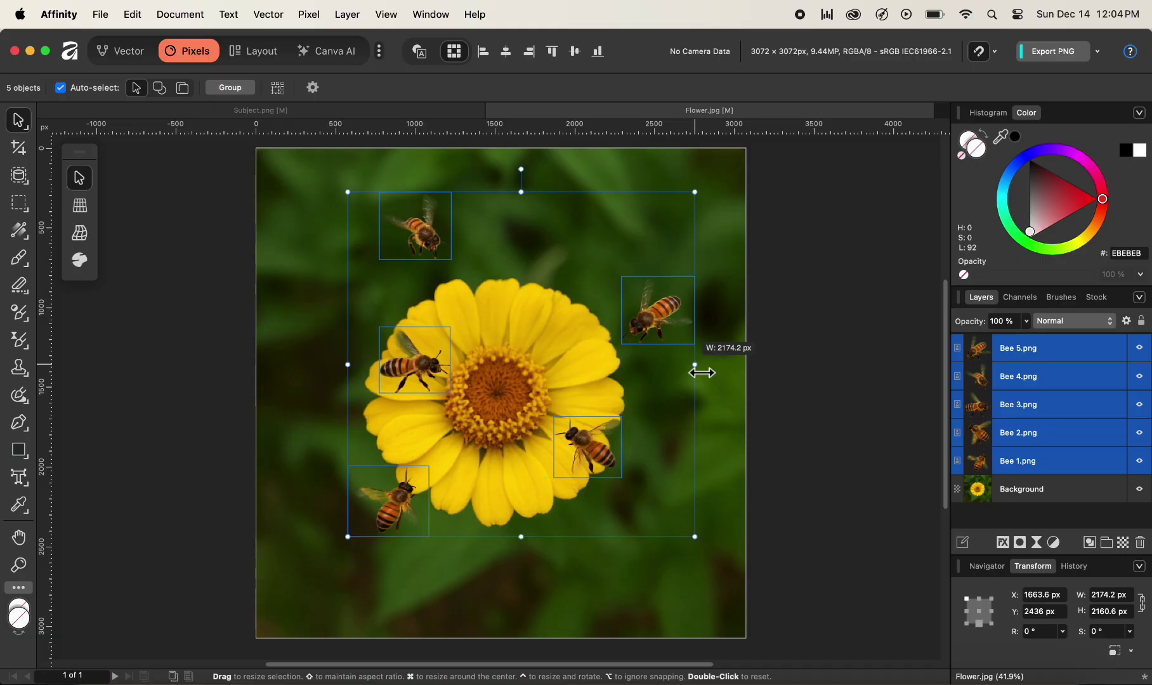
mouse_move(701, 372)
mouse_down()
mouse_move(515, 398)
mouse_move(716, 379)
mouse_up()
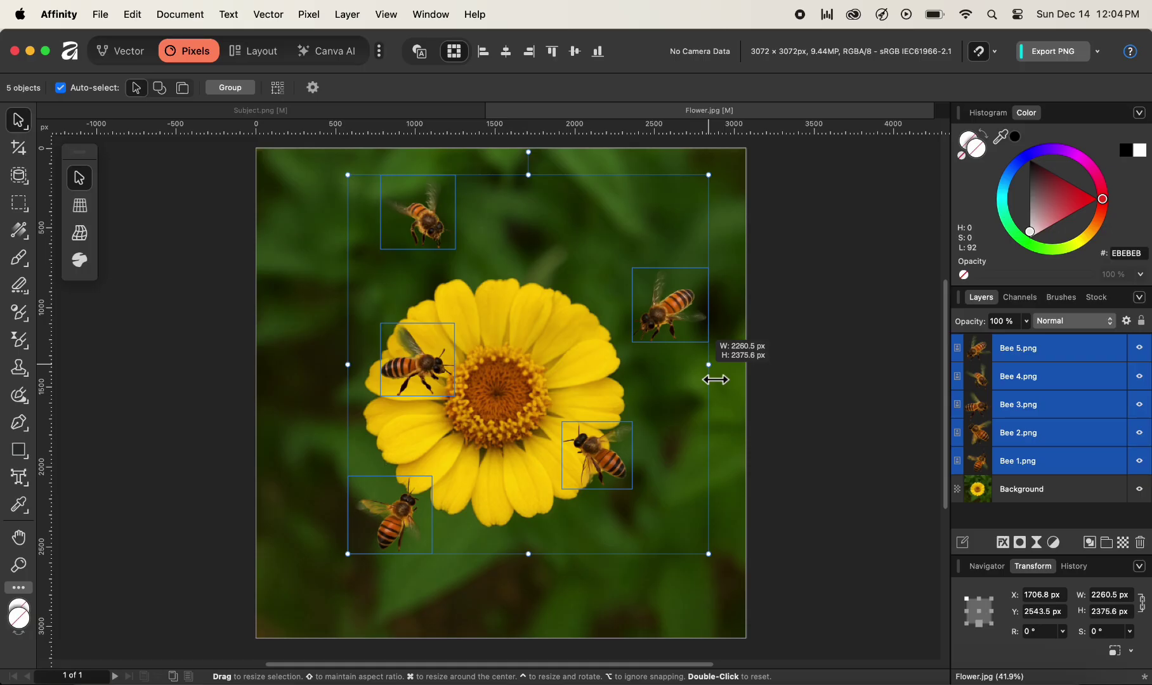
drag(715, 379, 715, 379)
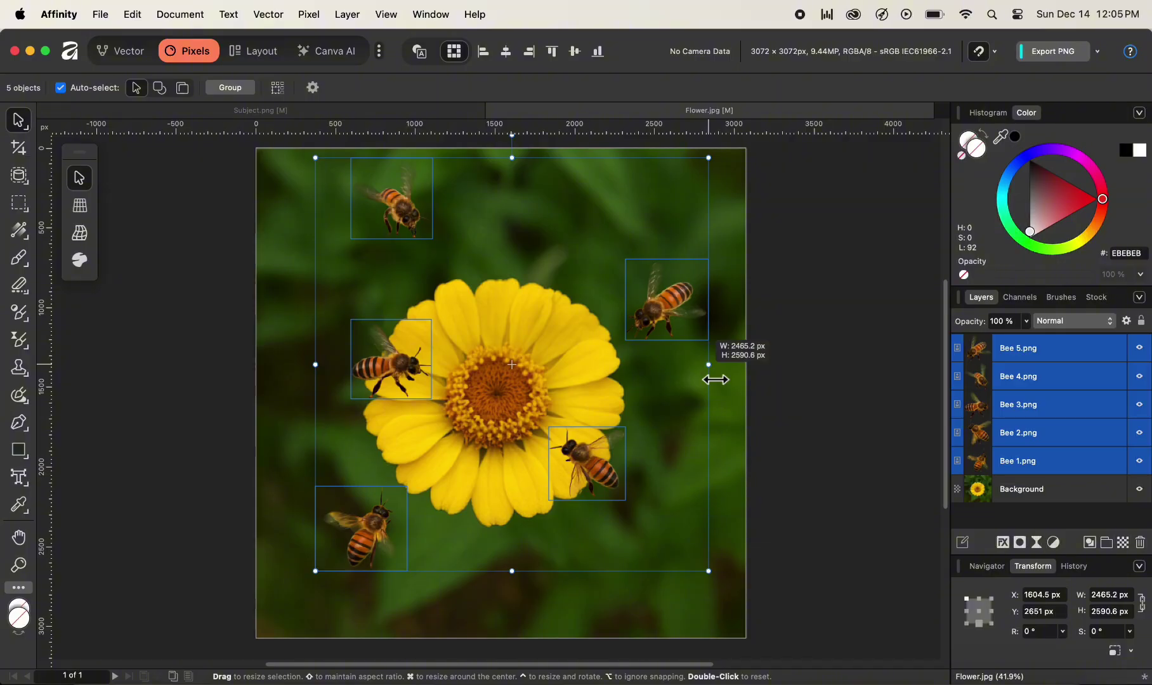
drag(715, 380, 597, 387)
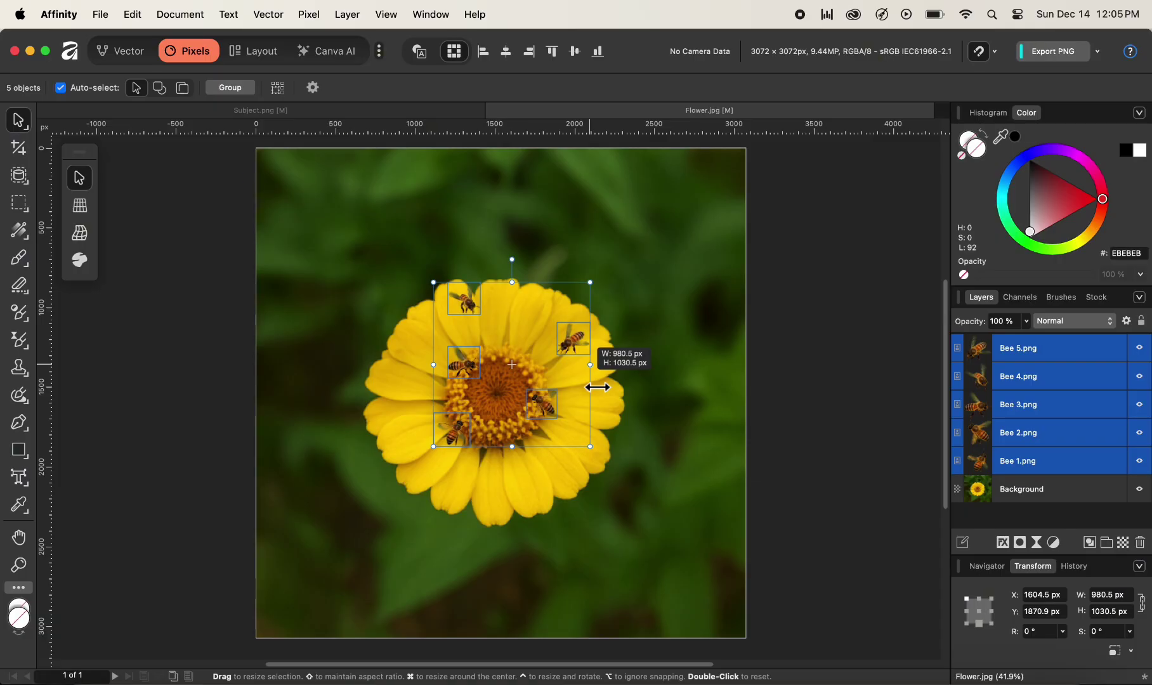
drag(597, 386, 721, 376)
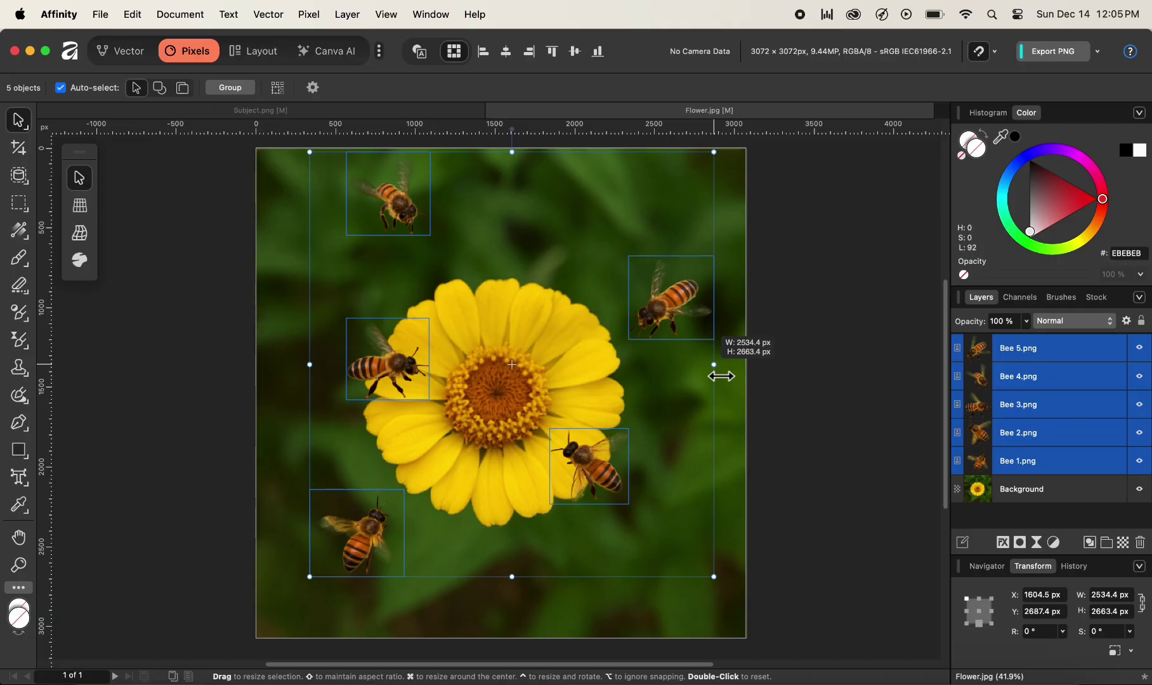
drag(722, 377, 670, 375)
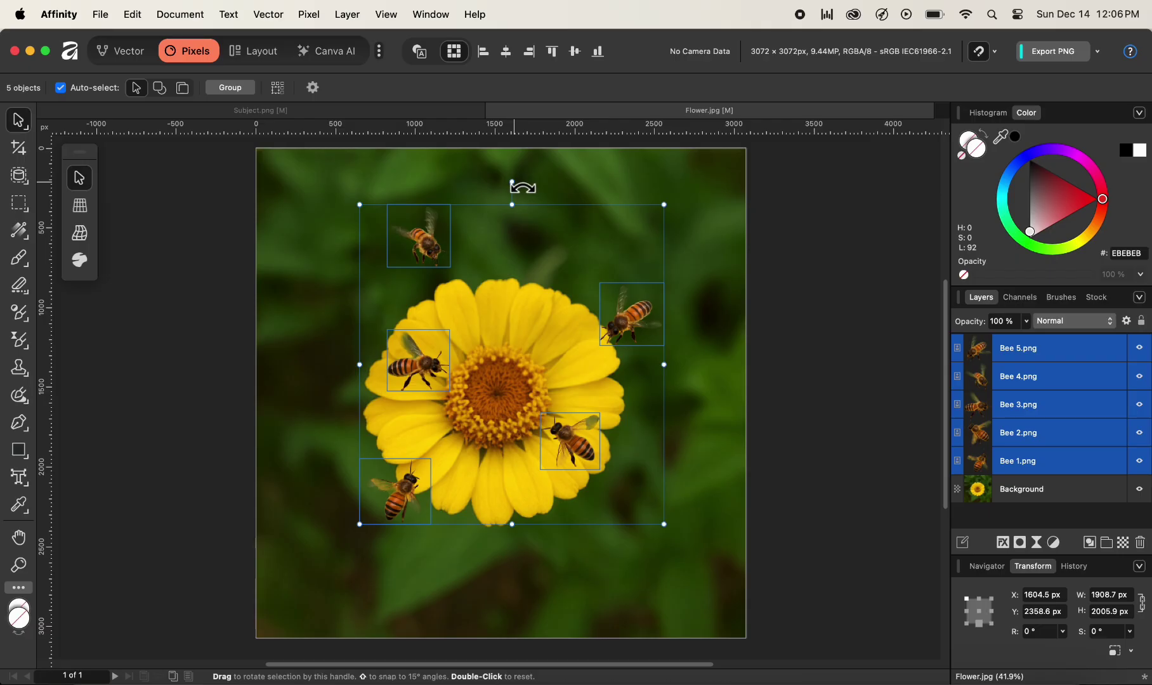
Step: Try rotating the five bees as one block and shearing them by 27° about their shared centre, and undo the shear
mouse_move(512, 182)
mouse_down()
mouse_move(686, 525)
mouse_move(468, 581)
mouse_move(250, 435)
mouse_move(243, 317)
mouse_move(319, 206)
mouse_move(389, 189)
mouse_move(505, 189)
mouse_up()
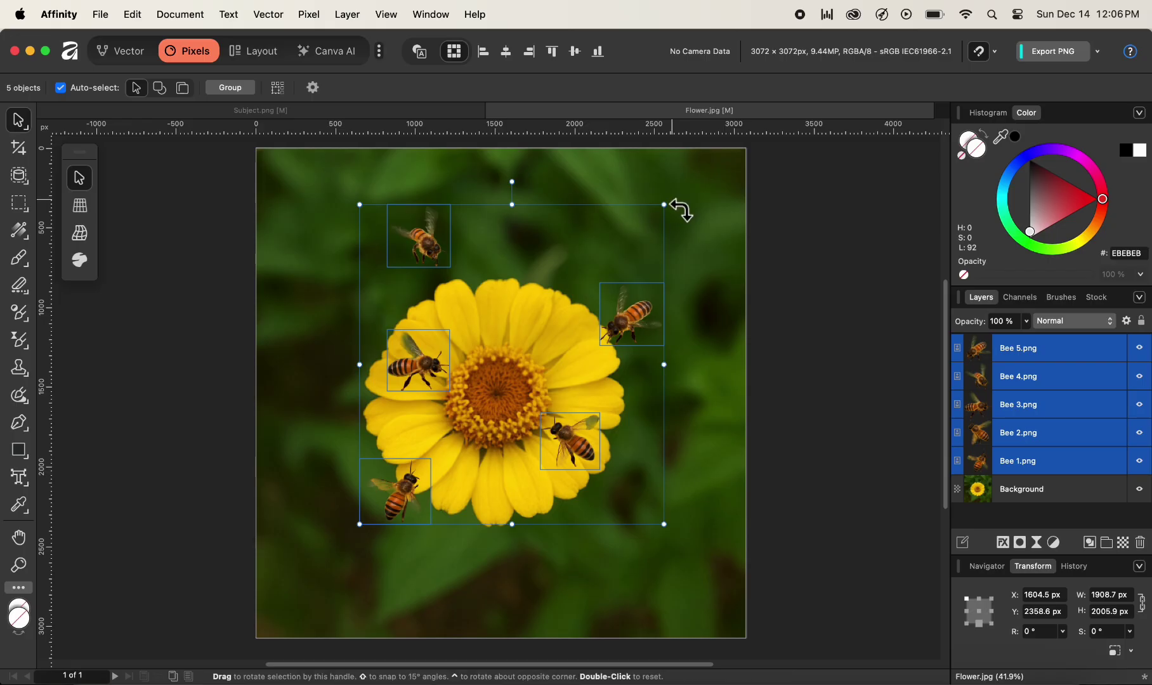
drag(680, 210, 652, 222)
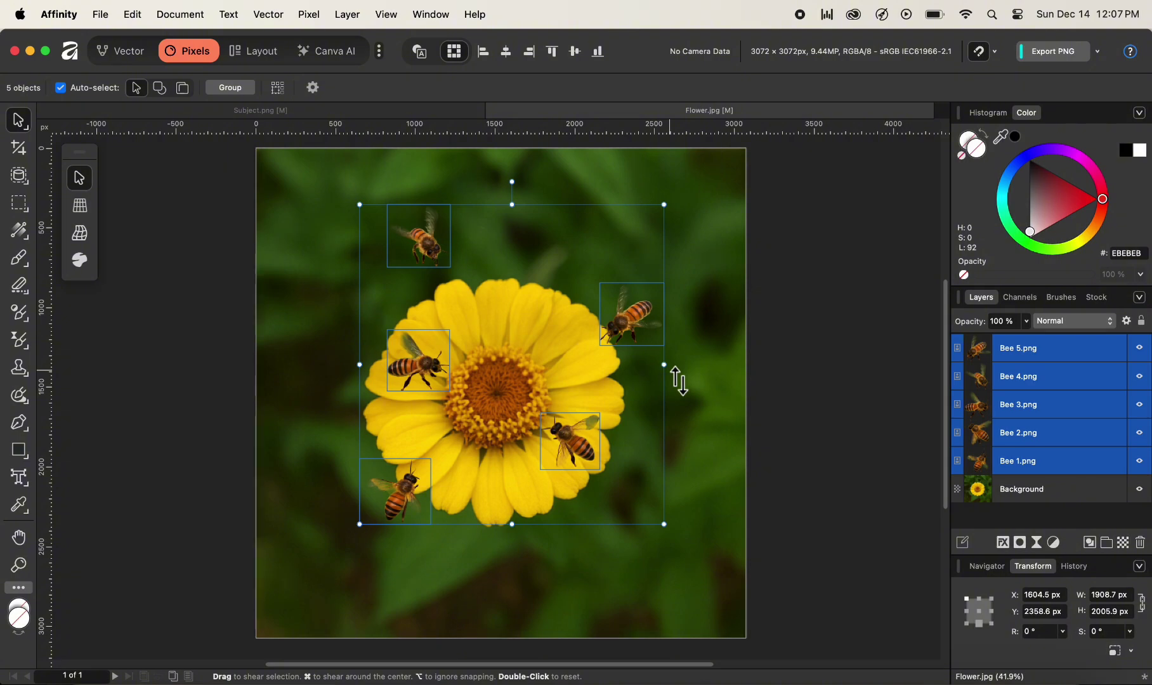
drag(677, 376, 689, 252)
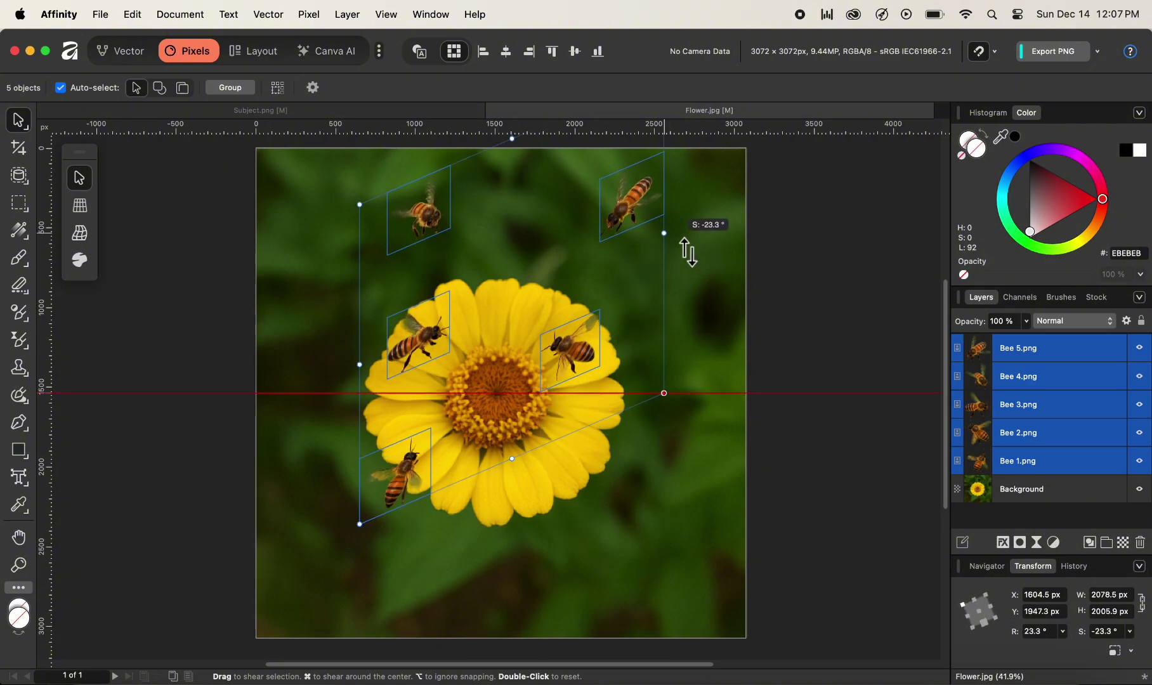
key(super)
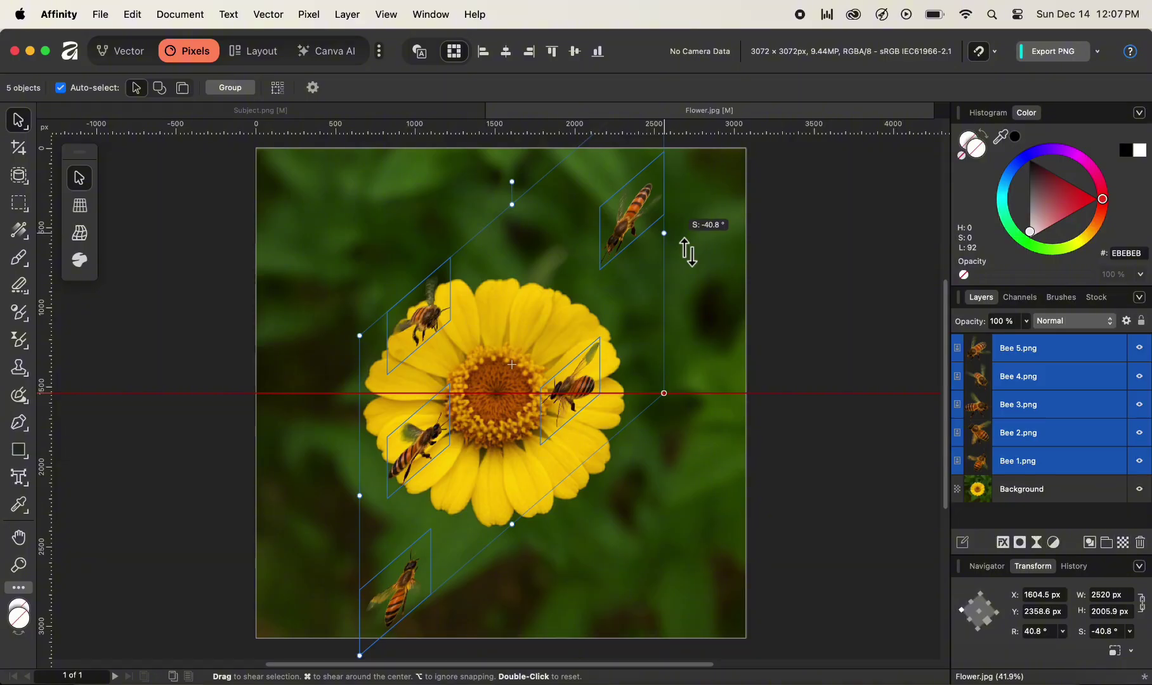
drag(688, 252, 698, 449)
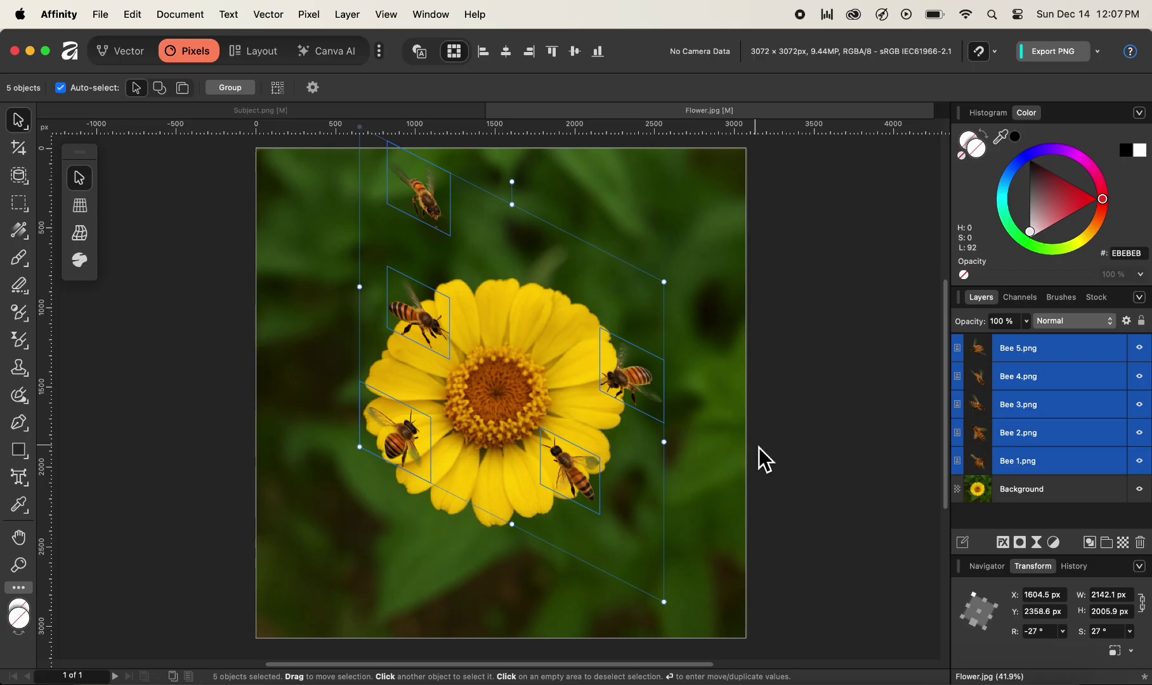
key(super+z)
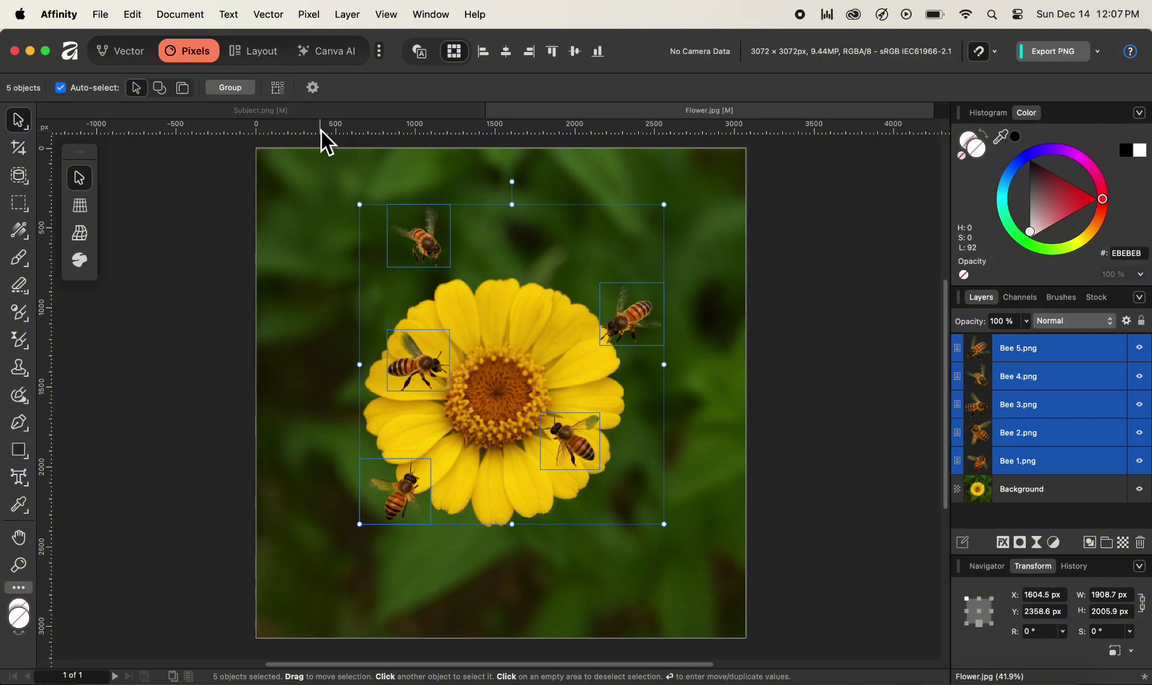
Step: Set the selected bees to transform separately, rotate each to 18.9° with Bee 1 enlarged to 517.5 × 478.1 px, and undo a trial shear
click(281, 89)
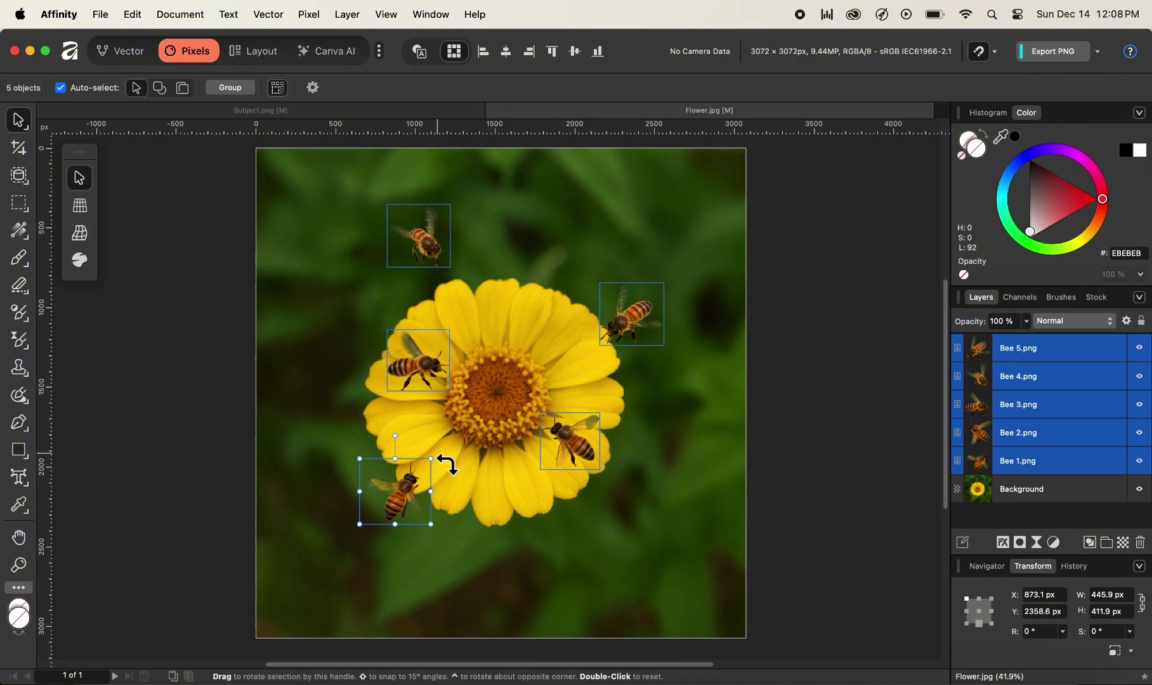
mouse_move(447, 464)
mouse_down()
mouse_move(435, 545)
mouse_move(385, 542)
mouse_move(457, 522)
mouse_move(460, 479)
mouse_move(429, 453)
mouse_move(450, 482)
mouse_move(468, 474)
mouse_move(454, 487)
mouse_up()
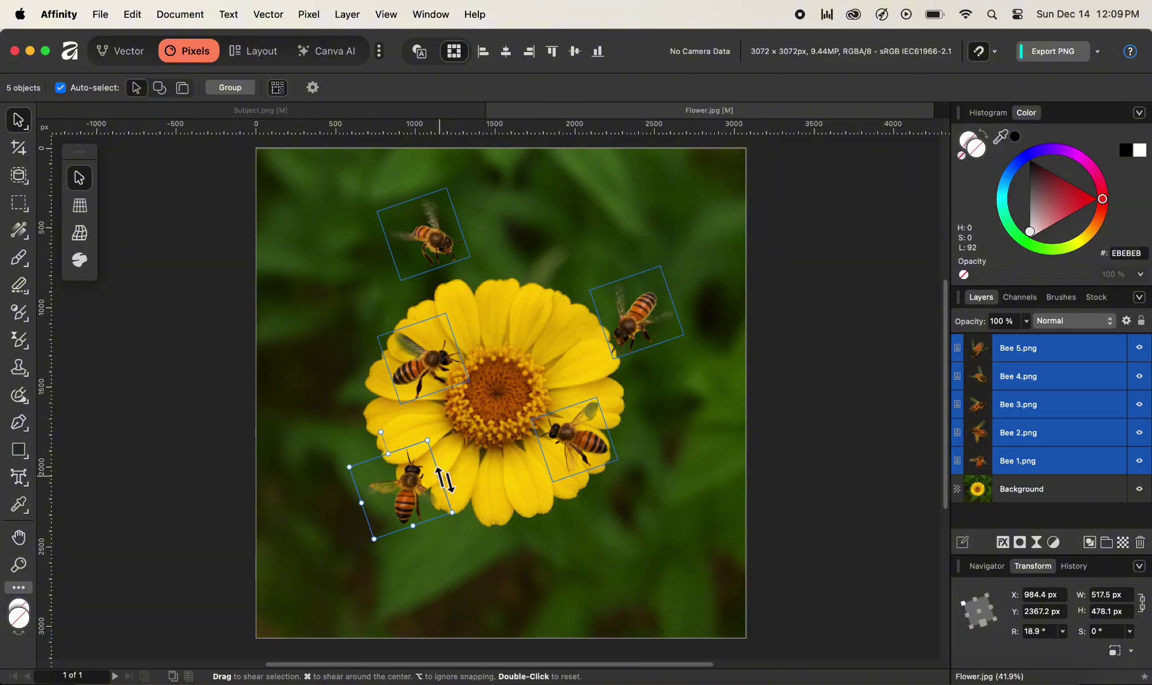
drag(443, 479, 444, 458)
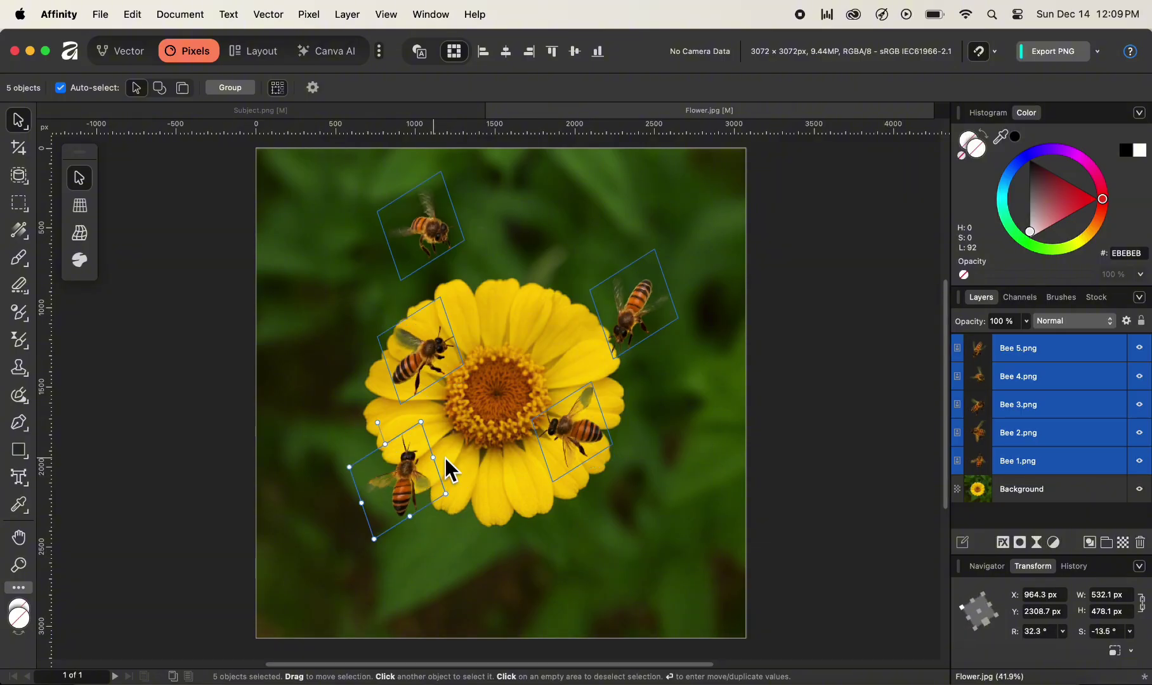
key(super+z)
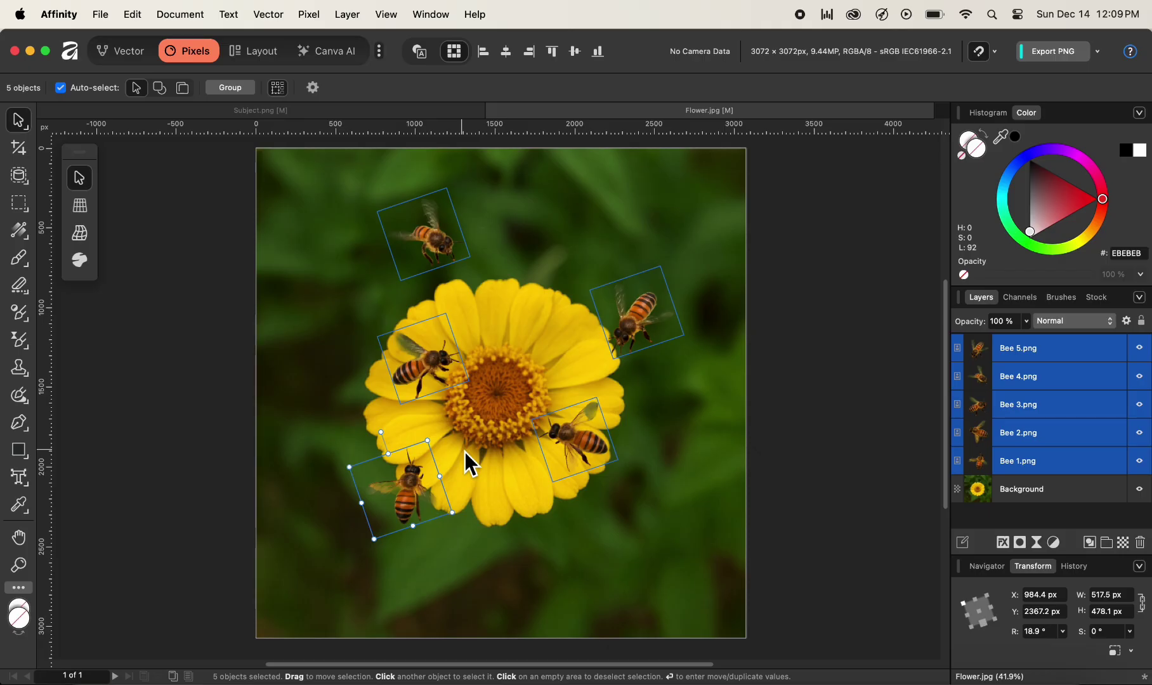
Step: Make Bee 2 the key object and use its handles to enlarge it to 483.2 × 462.9 px and rotate every bee to 11.9°
click(589, 446)
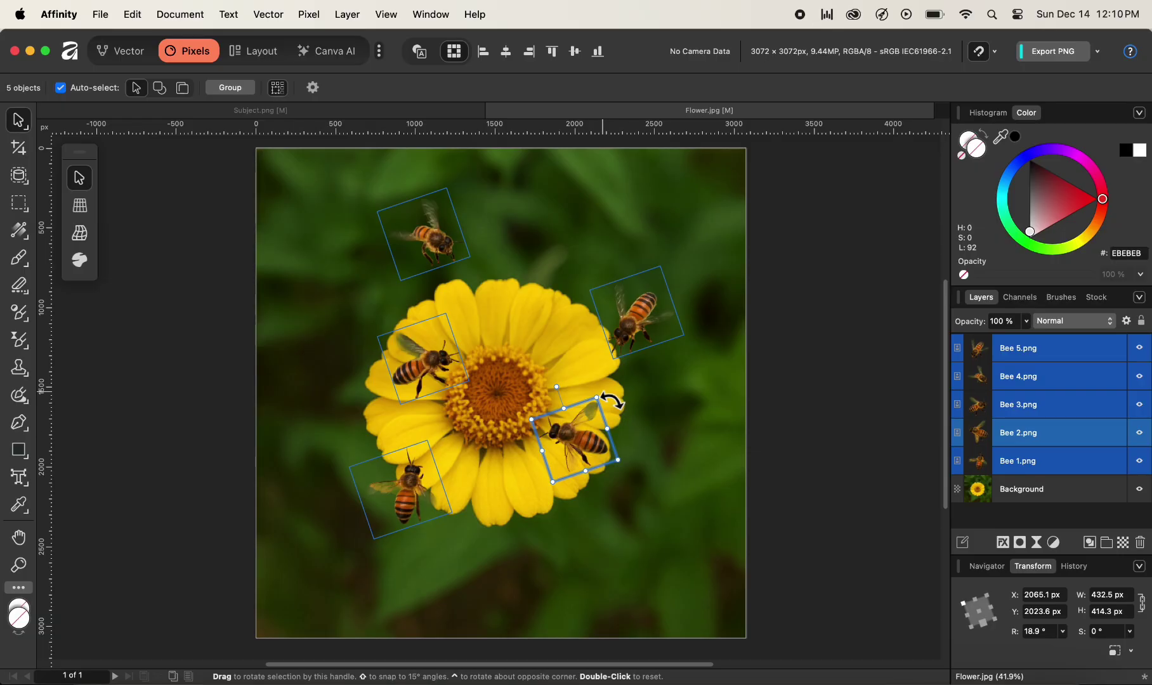
drag(614, 398, 628, 439)
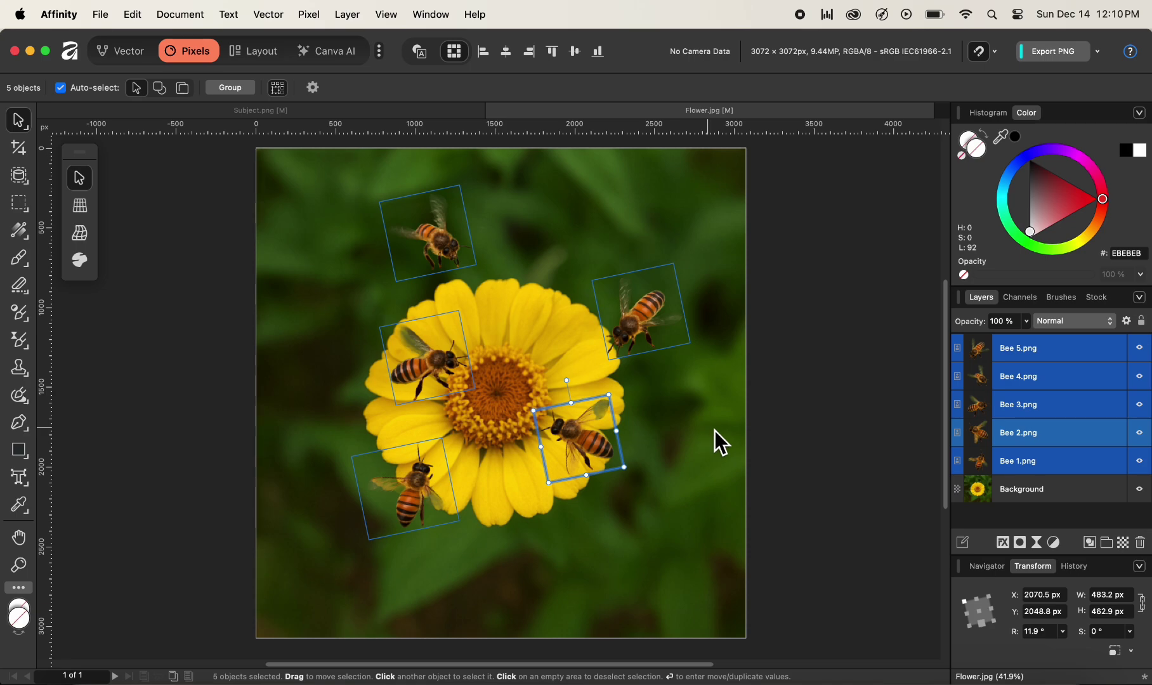
Step: Cycle the key object through the other bees, rotate every bee individually to 5.8° using Bee 3, and deselect them all
click(1047, 408)
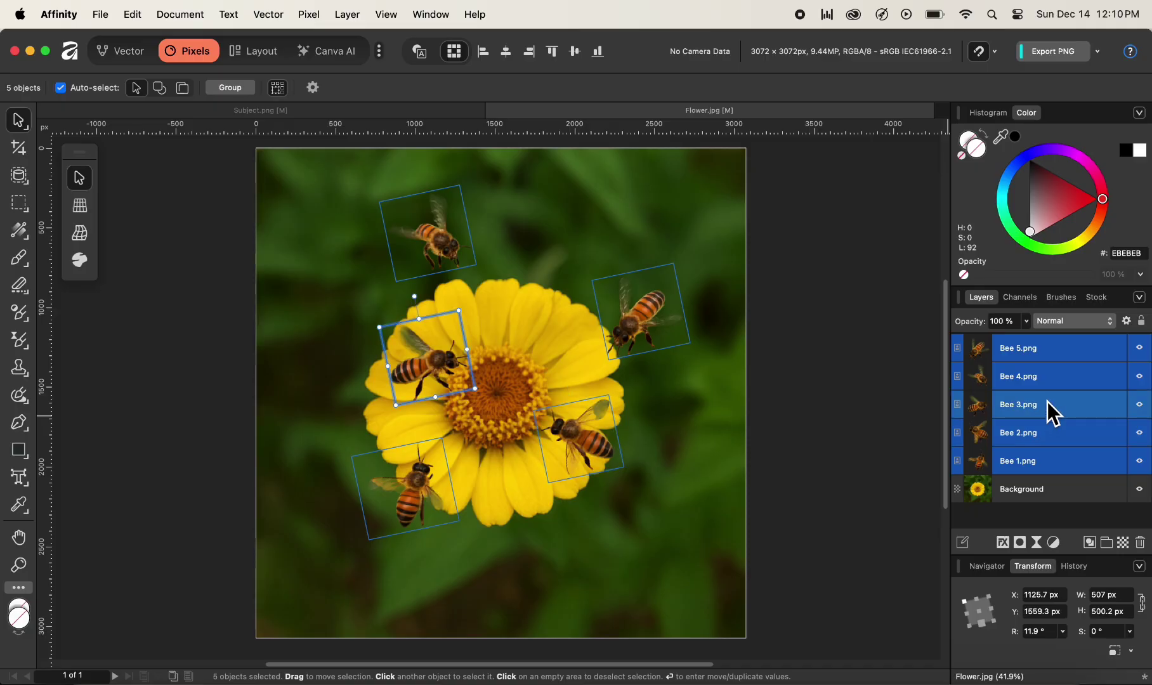
click(1051, 379)
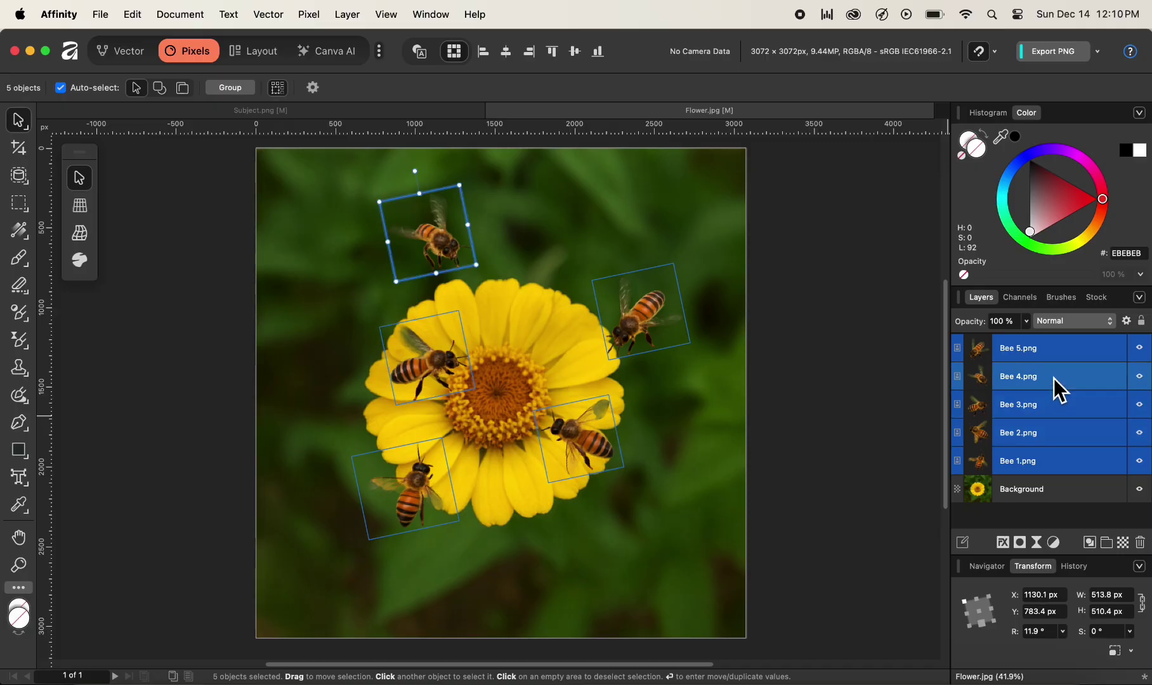
click(1055, 358)
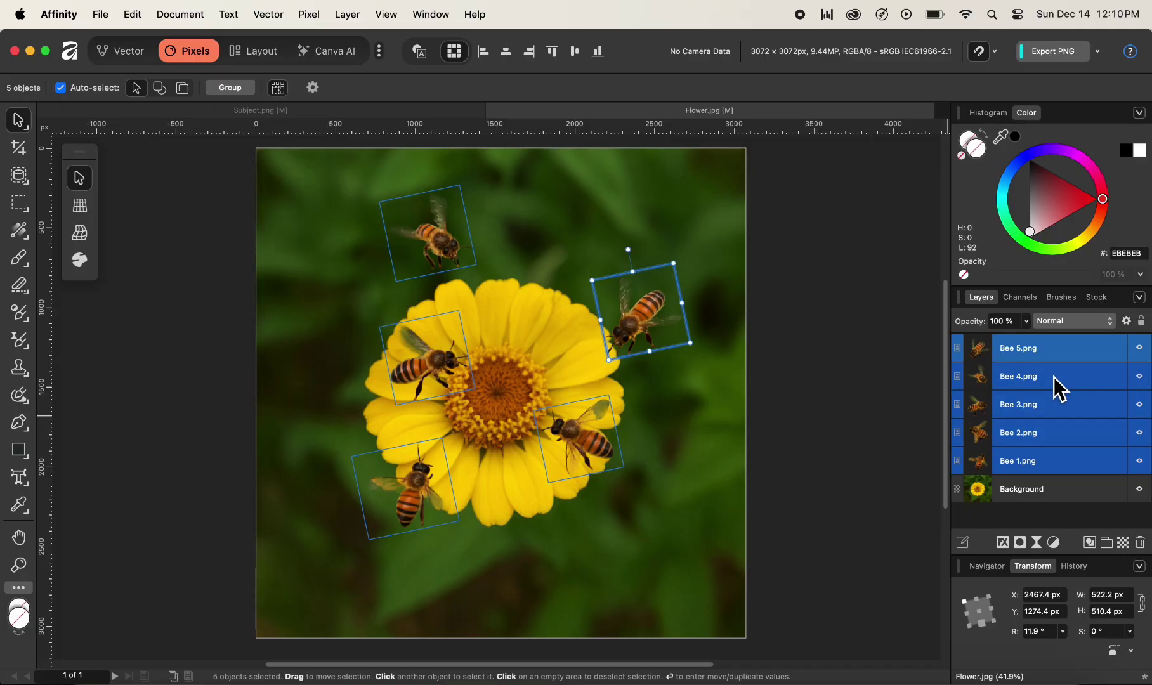
click(1056, 380)
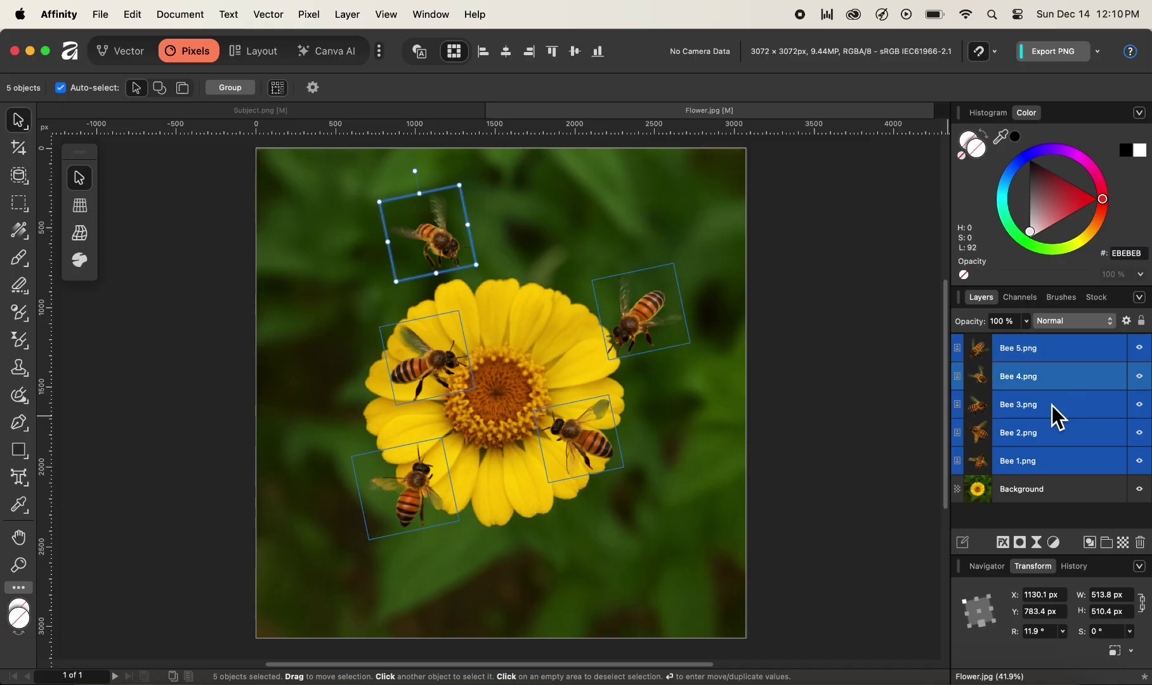
click(1052, 404)
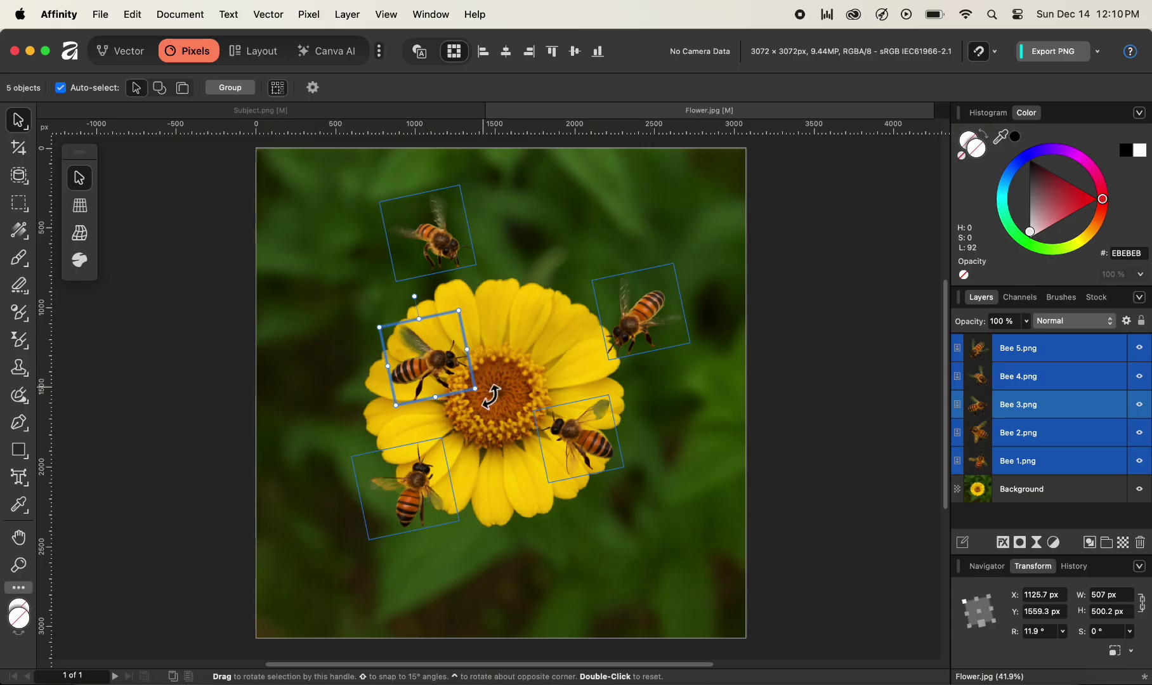
drag(488, 399, 490, 403)
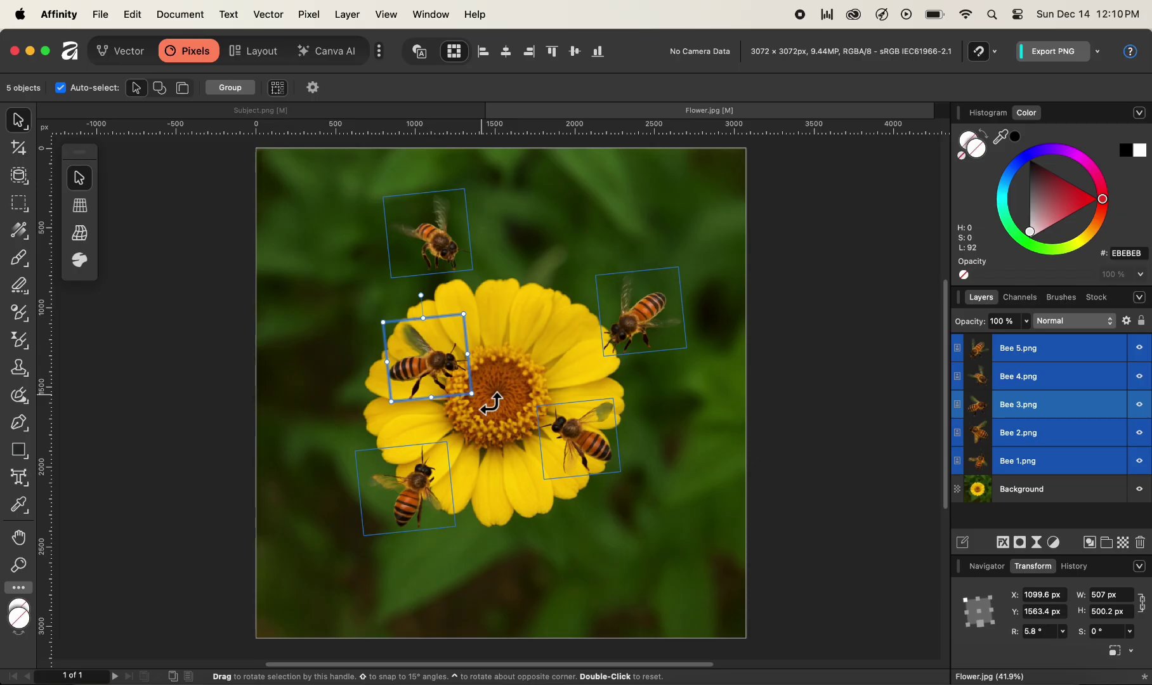
click(793, 386)
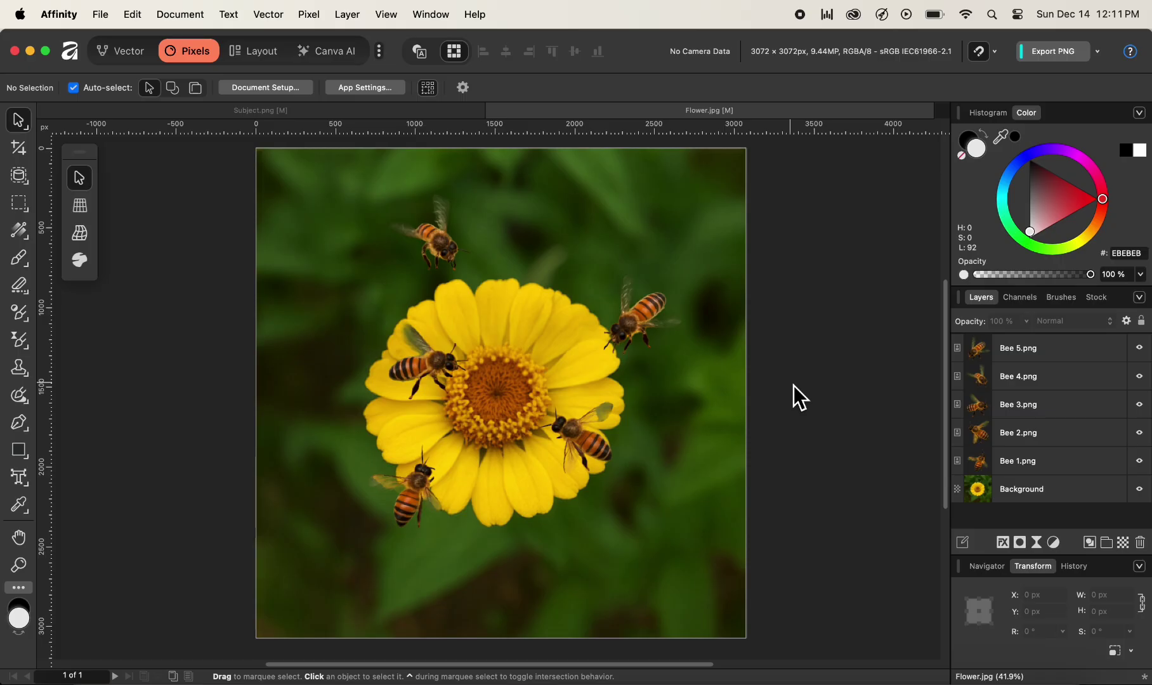
key(super+minus)
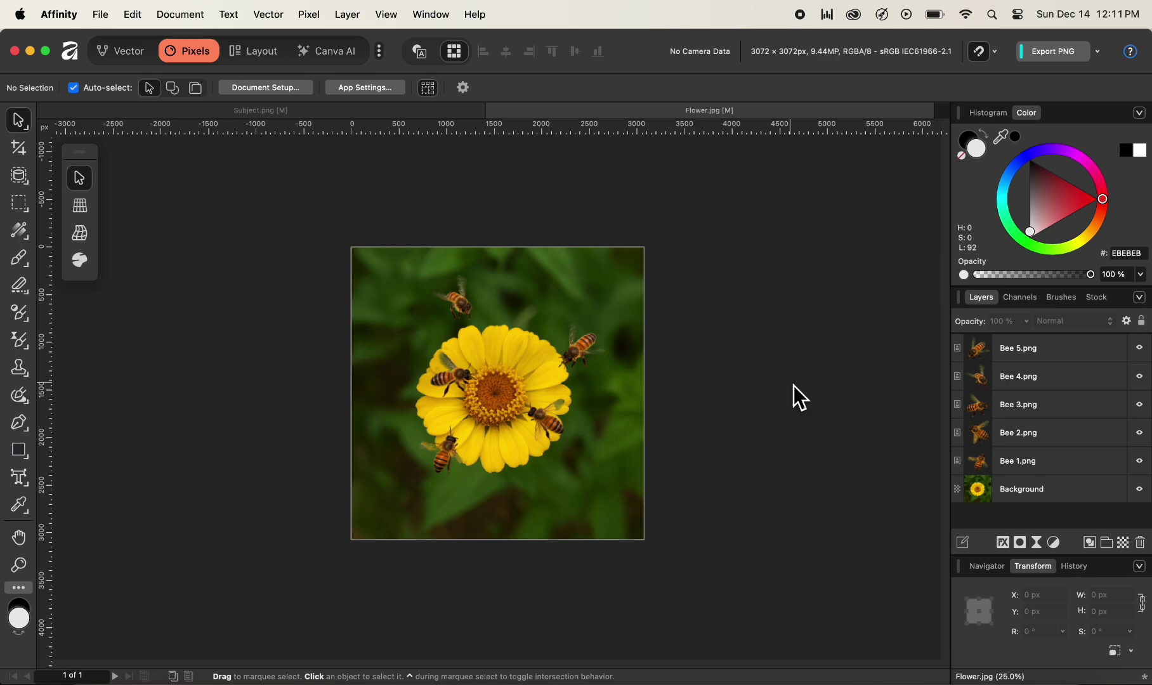